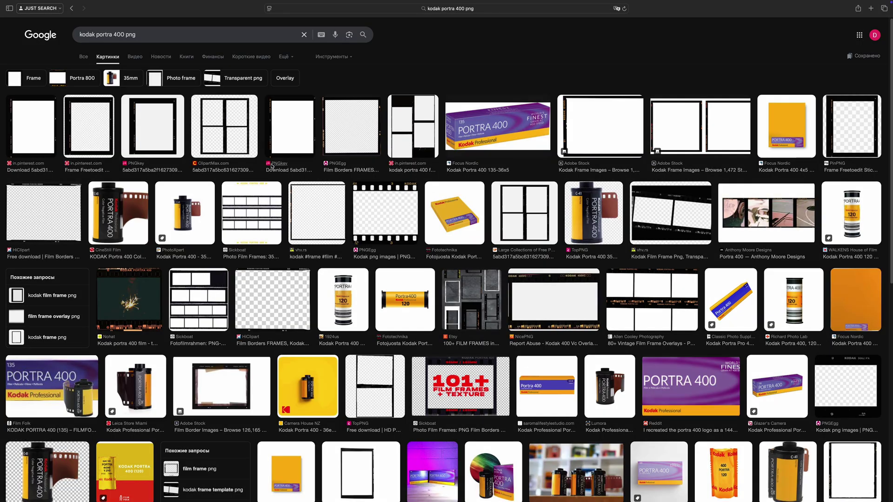
Examine the Kodak Portra 400 film frame images in the search results as design references
click(147, 36)
drag(154, 33, 59, 34)
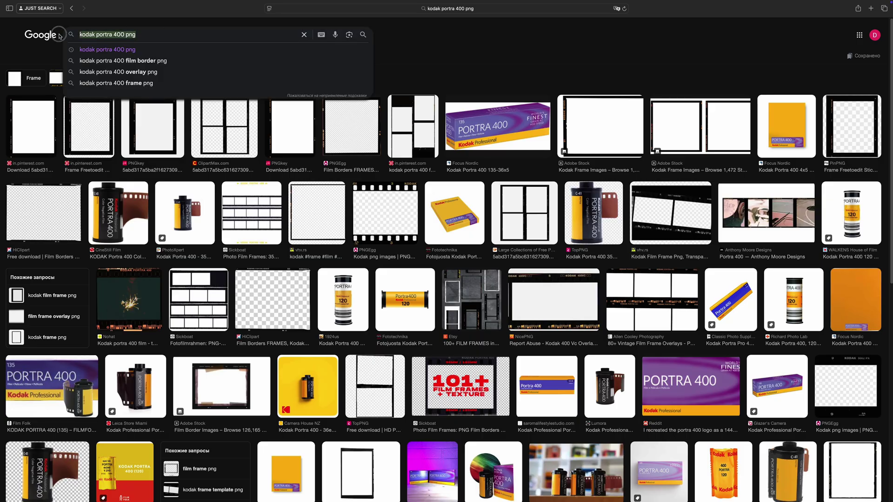
click(117, 133)
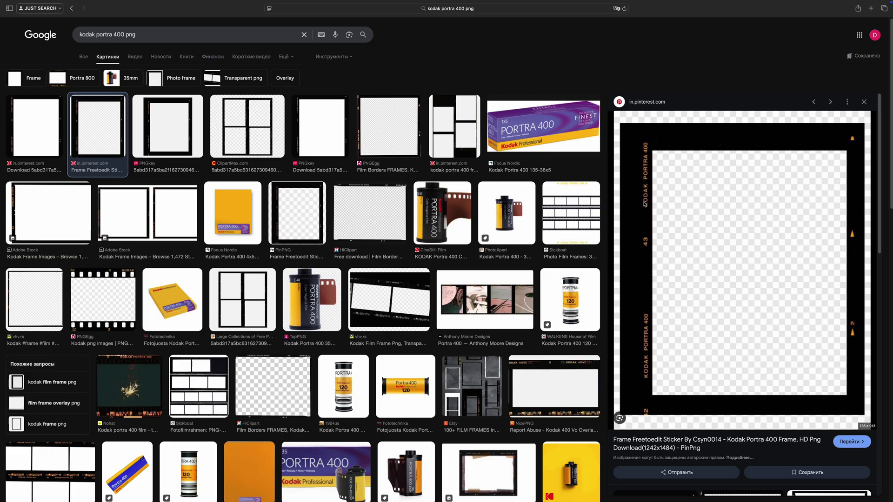
click(384, 133)
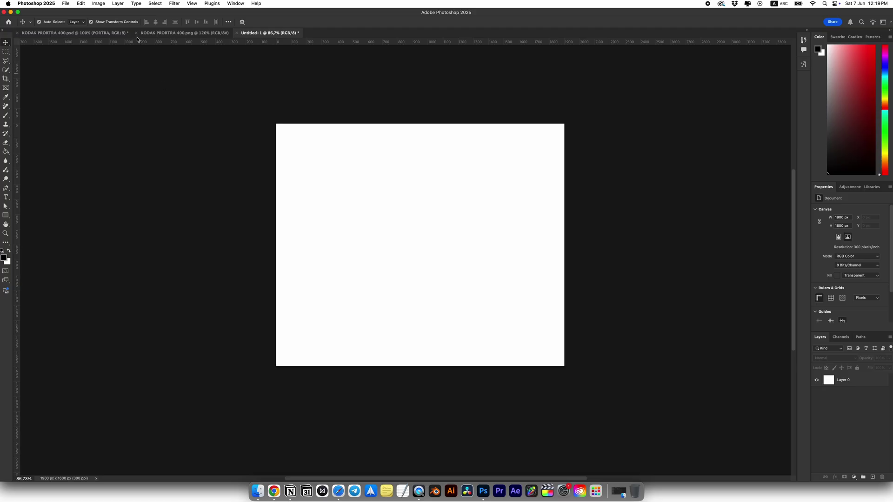
Review the canvas size settings of the blank Photoshop document and accept them
click(98, 4)
click(110, 62)
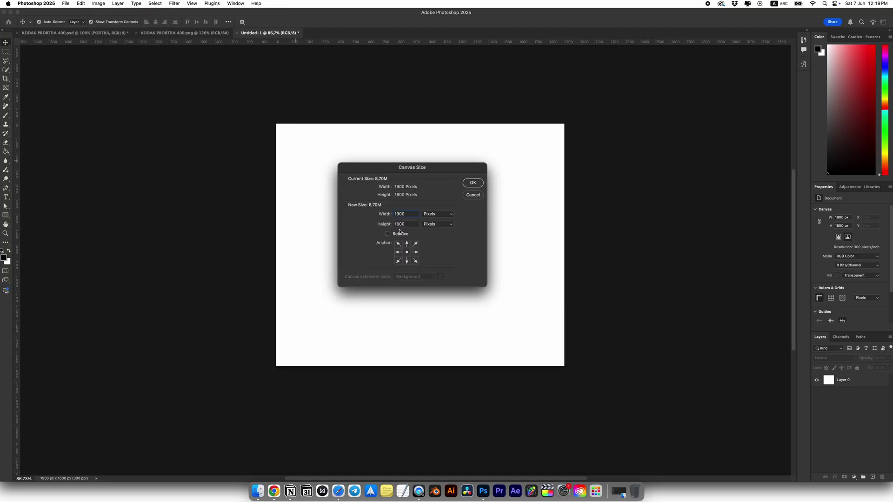
click(468, 183)
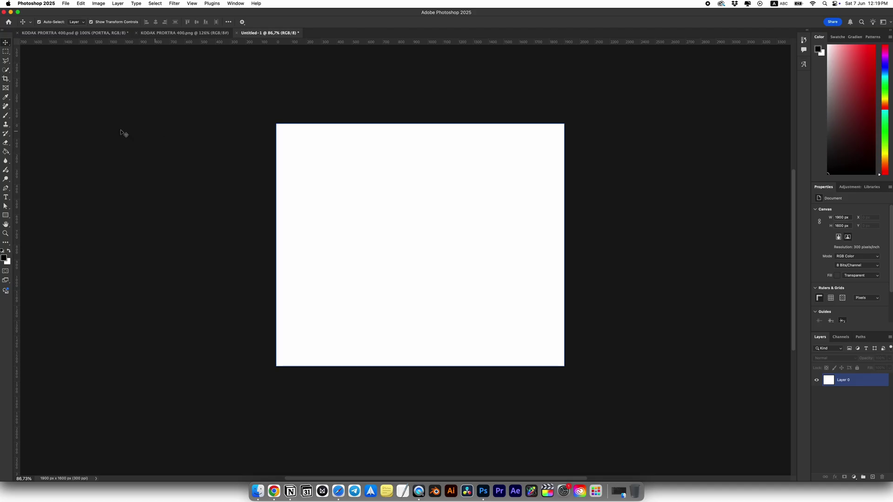
click(120, 132)
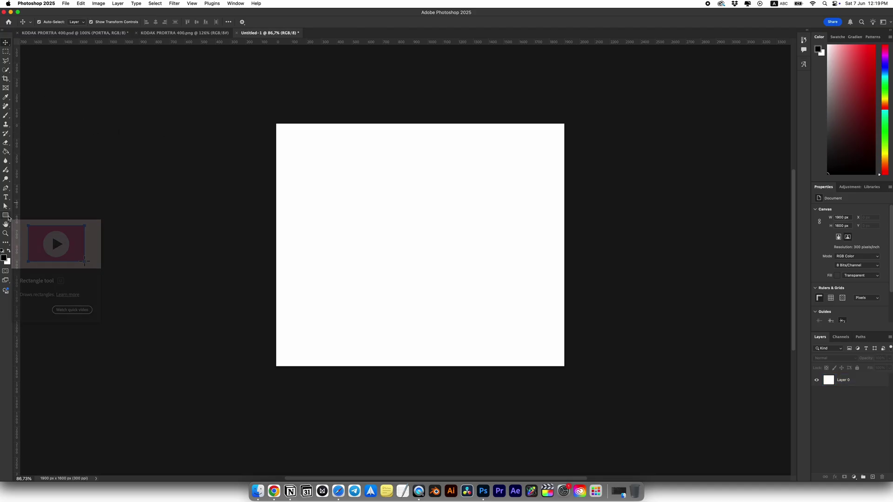
Draw a rectangle about 1754 × 1495 px across the canvas with no fill and an 80 px black stroke
click(8, 217)
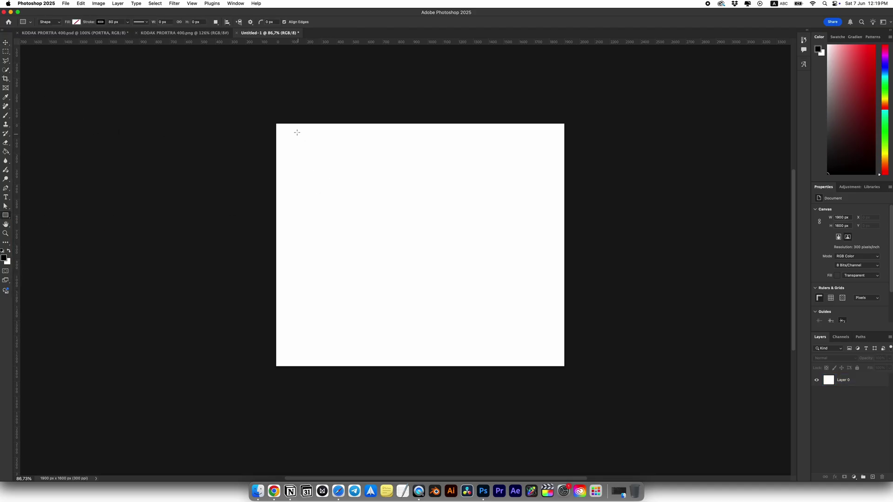
mouse_move(287, 135)
mouse_down()
mouse_move(496, 300)
mouse_move(552, 361)
mouse_up()
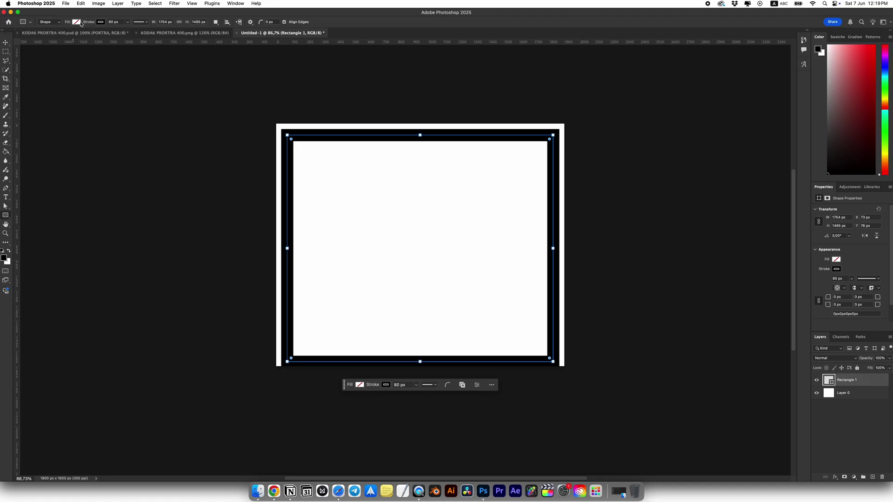
click(77, 23)
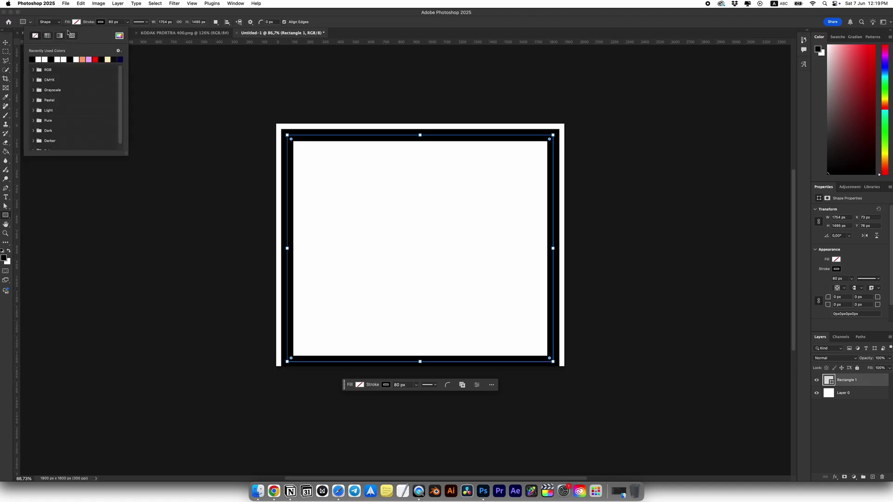
click(112, 23)
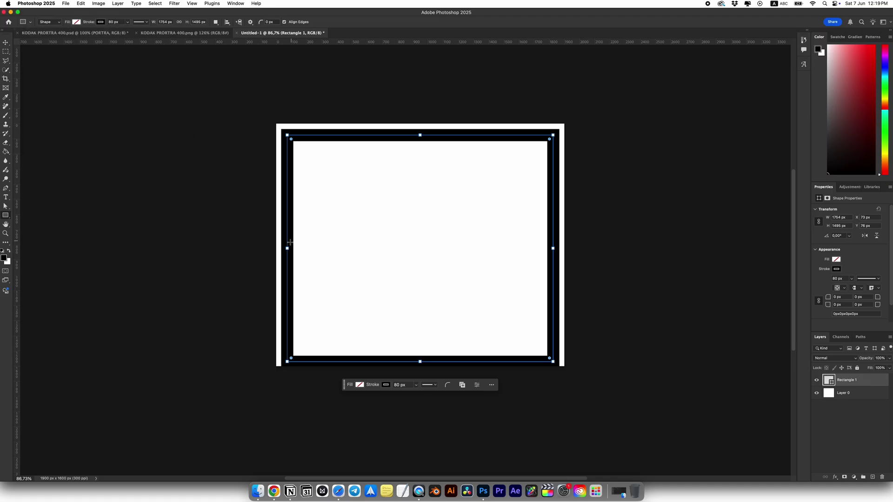
Stretch the rectangle so its black border sits against the edges of the canvas
drag(286, 249, 278, 249)
key(super+z)
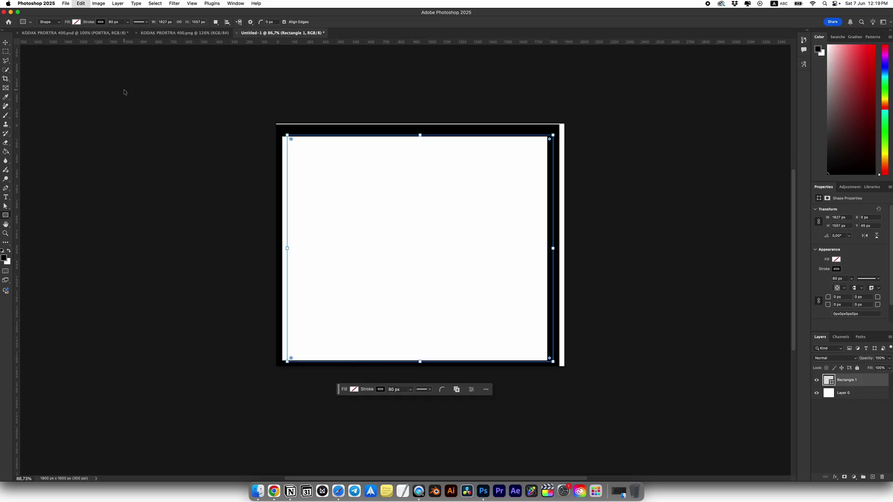
click(6, 42)
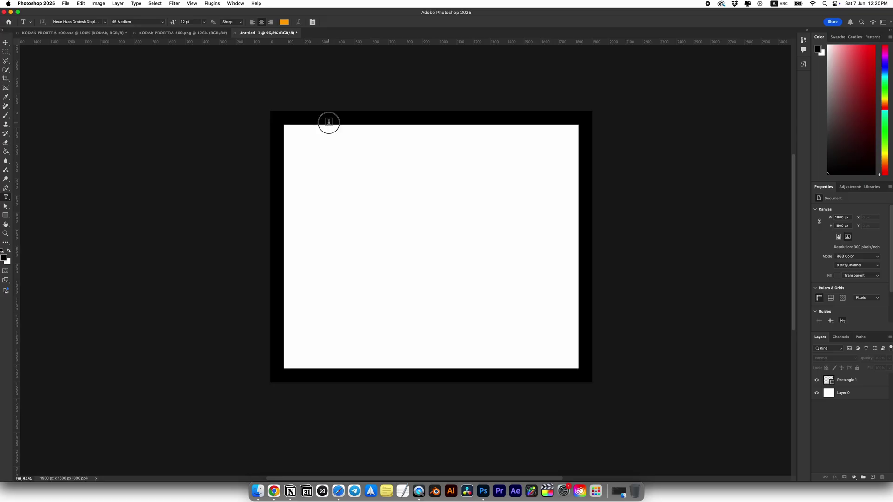
Add the orange text KODAK PORTRA 400 at 12 pt on the upper black border
click(329, 122)
text(KODAK)
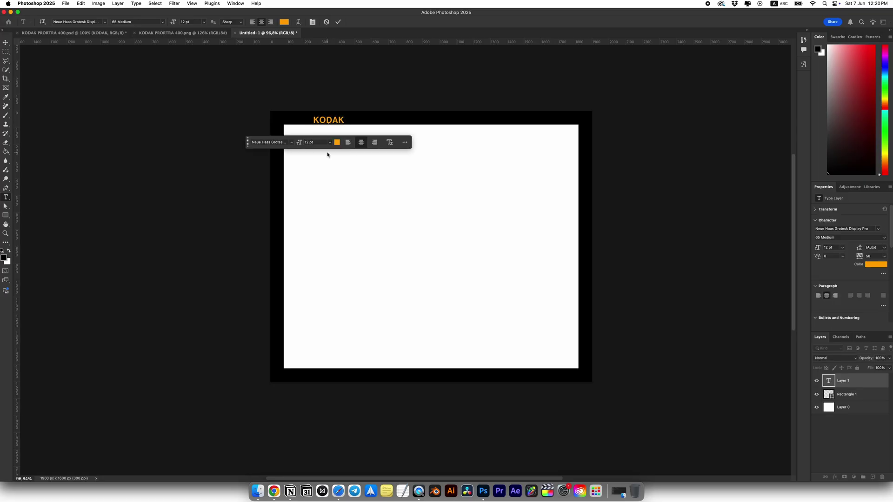
text( PORTRA)
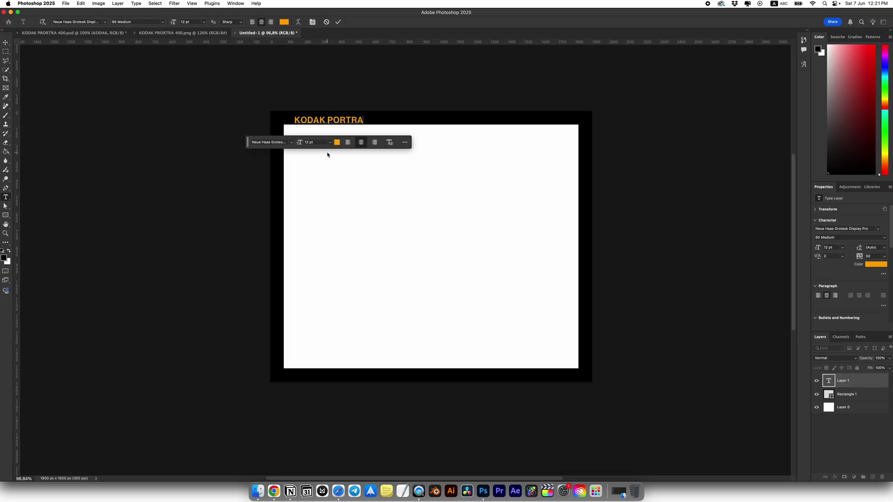
text( 400)
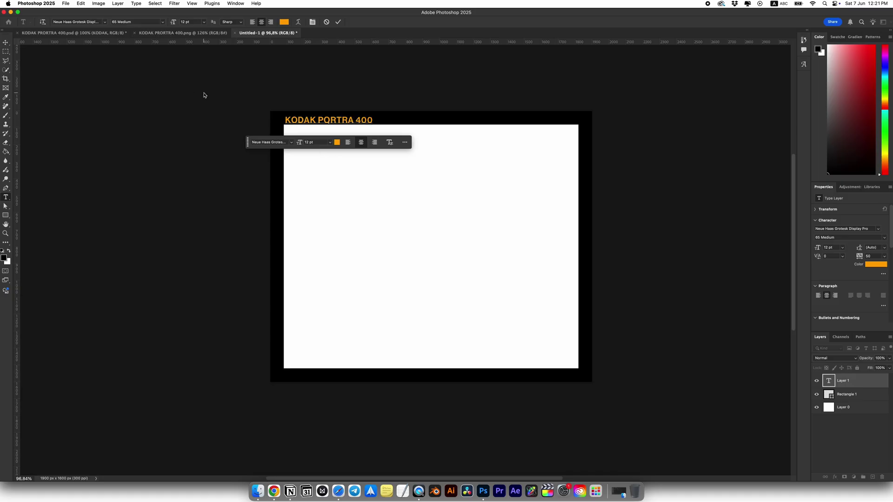
click(5, 41)
click(244, 103)
Scale the KODAK PORTRA 400 text to about 8.8 pt so it fits within the height of the upper border
scroll(309, 118, up, 5)
click(339, 120)
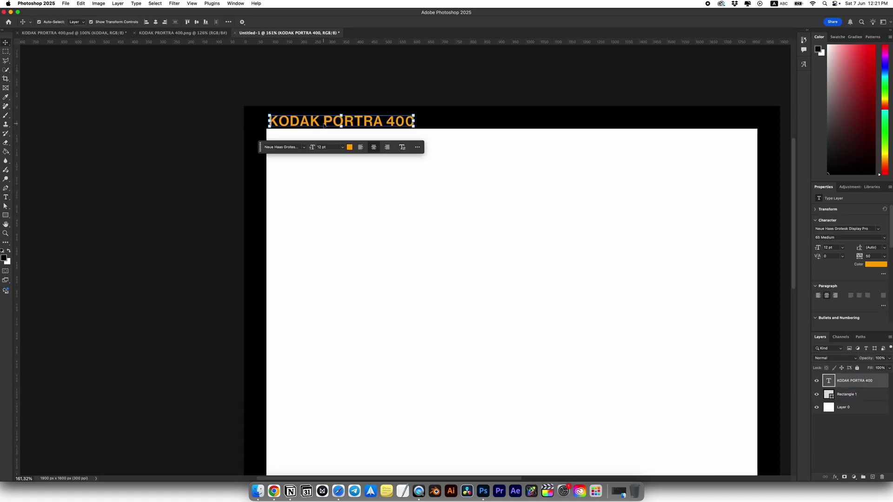
drag(343, 115, 323, 121)
scroll(187, 111, up, 4)
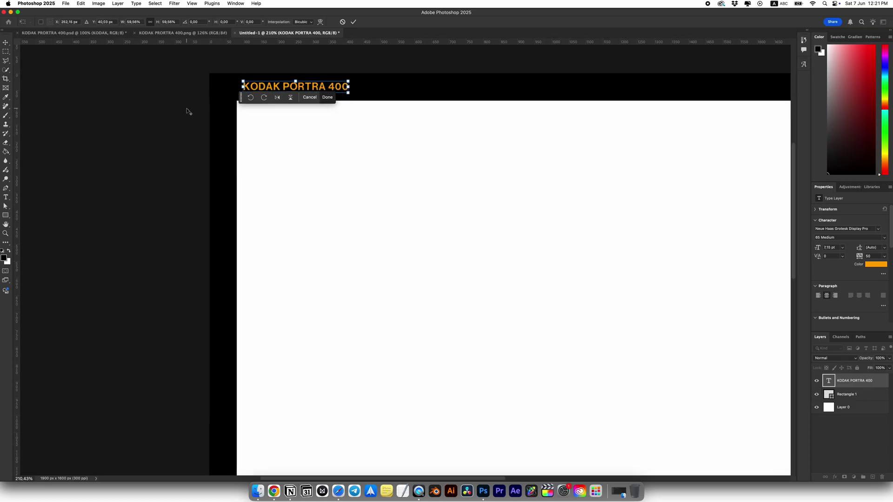
scroll(143, 189, up, 5)
key(Return)
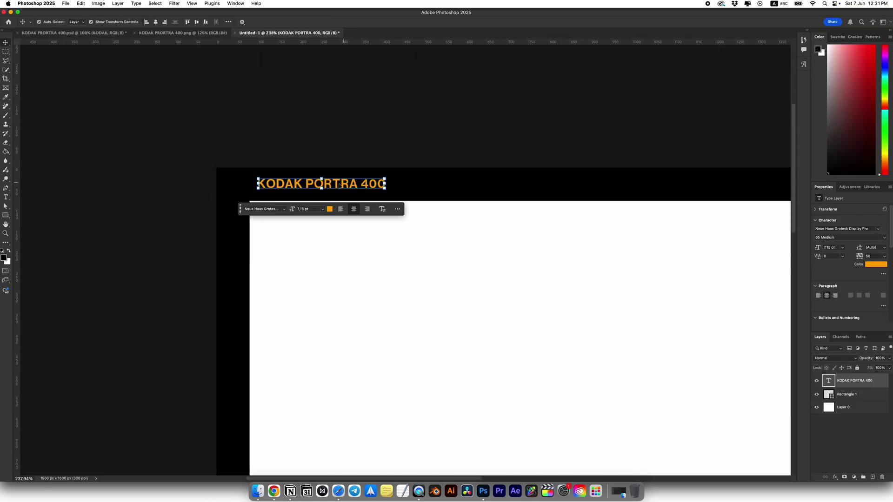
mouse_move(339, 185)
mouse_down()
mouse_move(358, 187)
mouse_move(341, 173)
mouse_up()
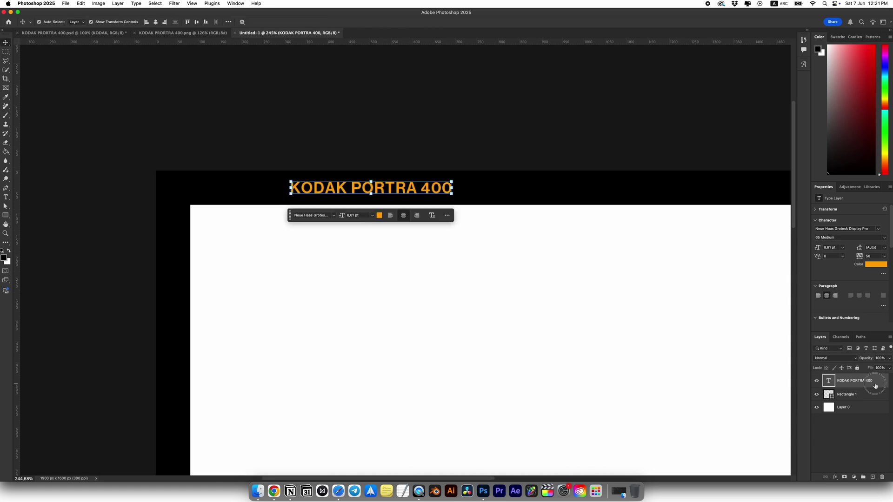
Apply an orange Outer Glow with Screen blend mode to the KODAK PORTRA 400 text layer
double_click(873, 385)
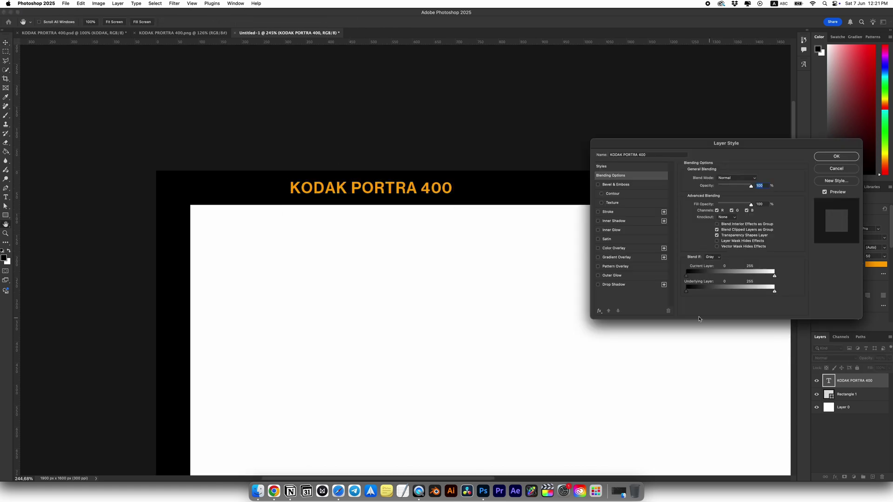
click(598, 276)
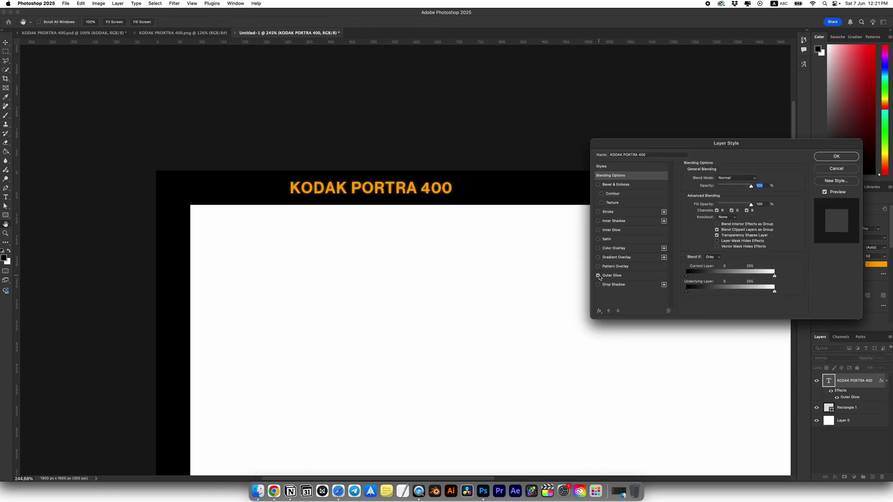
click(623, 277)
click(722, 178)
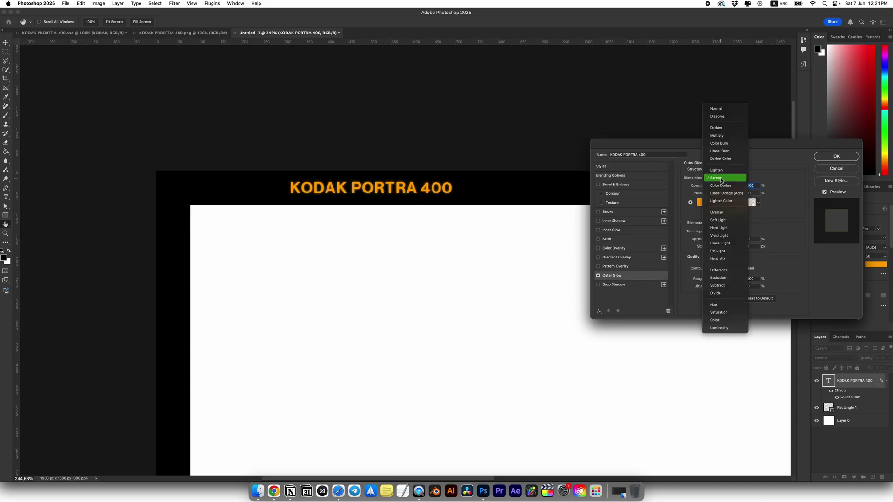
click(720, 176)
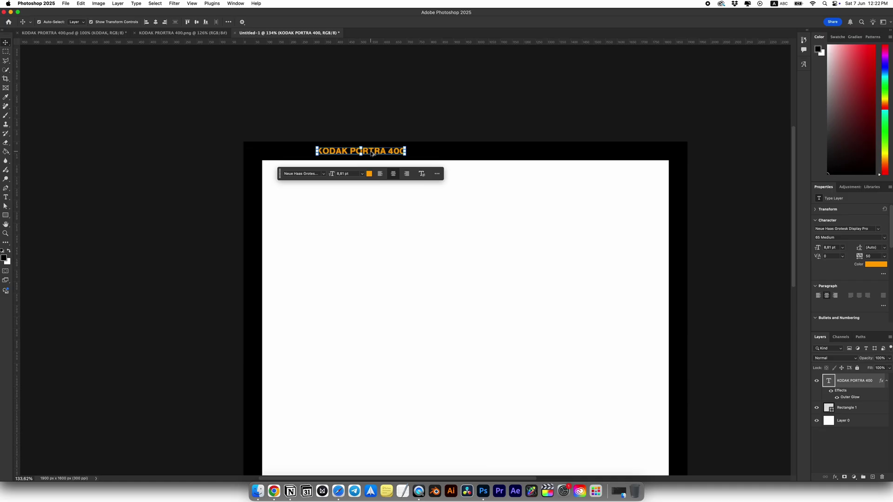
Duplicate the glowing text along the upper border, change the copy to 43 and nudge it further right
drag(371, 154, 501, 154)
double_click(501, 152)
text(43)
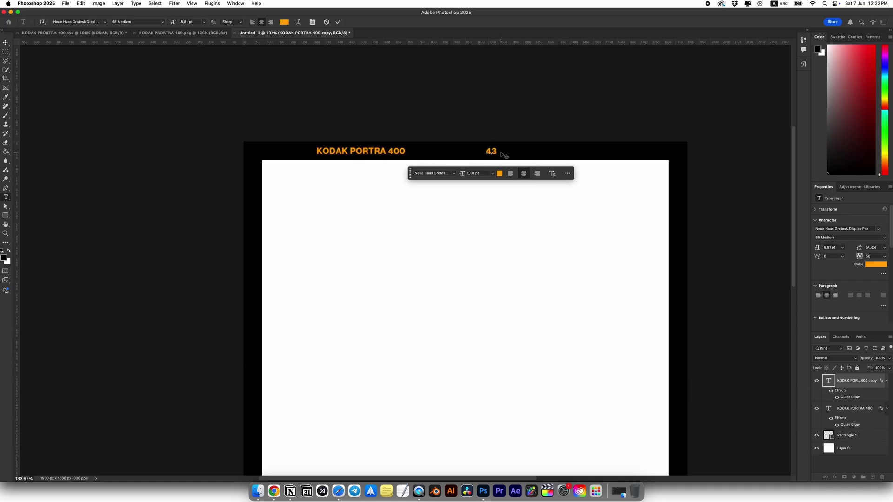
click(4, 42)
click(494, 152)
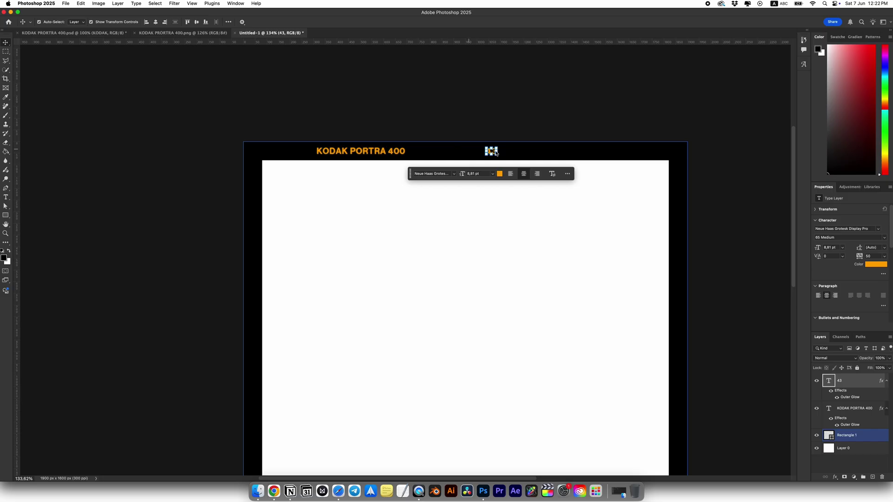
drag(496, 154, 512, 154)
click(524, 100)
Select the KODAK PORTRA 400 and 43 texts without the rectangle and shift both slightly left along the border
click(365, 155)
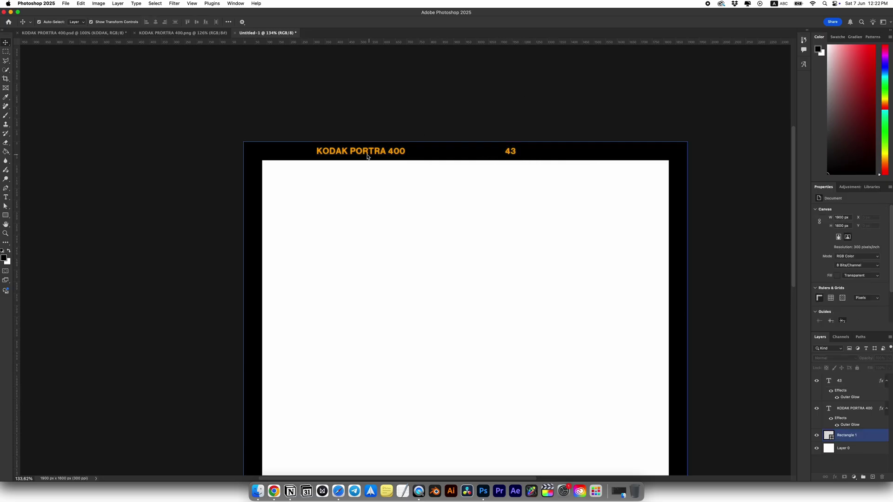
click(371, 154)
click(510, 155)
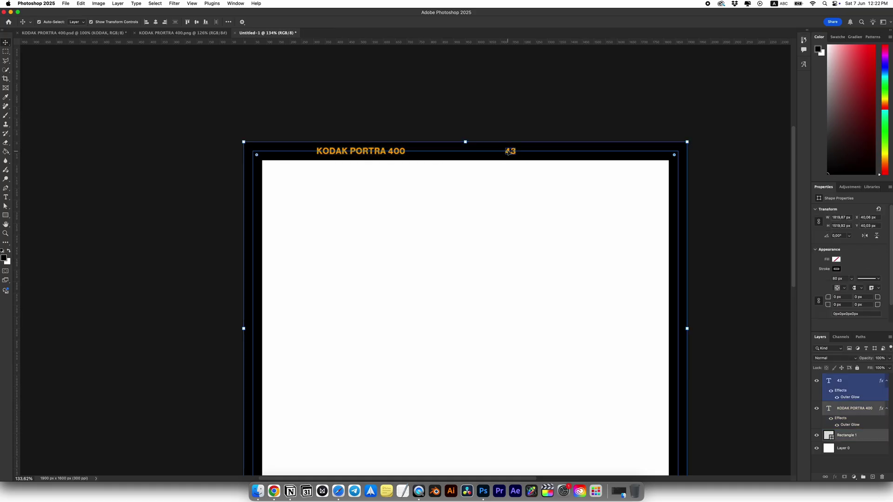
click(518, 109)
click(510, 151)
shift+click(382, 154)
click(346, 151)
Duplicate the KODAK PORTRA 400 text toward the right end of the upper border and shorten the copy to KODAK
drag(383, 154, 715, 155)
double_click(622, 153)
key(BackSpace)
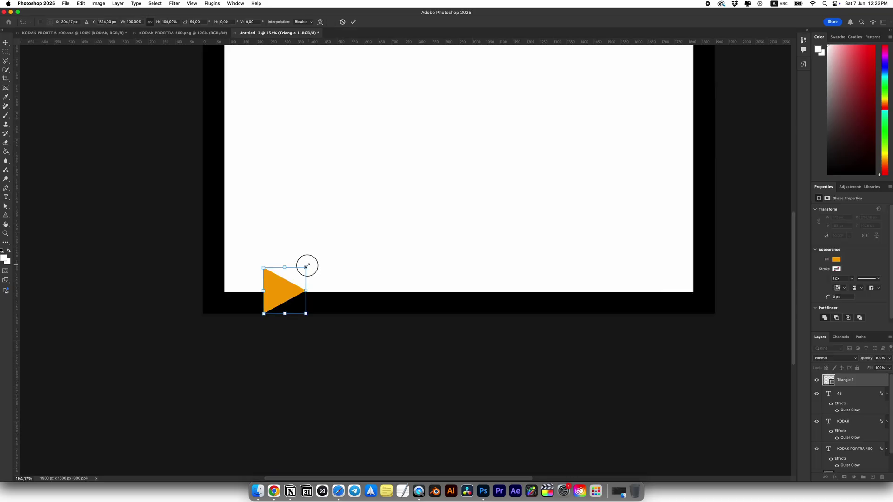
Place the orange triangle at the left of the lower border and duplicate it toward the border's middle
drag(309, 264, 275, 297)
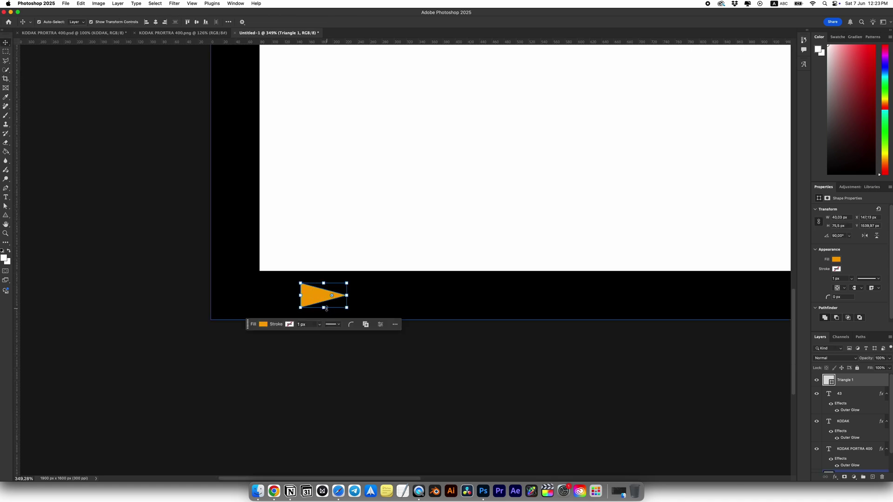
scroll(325, 302, down, 5)
drag(319, 298, 434, 298)
scroll(434, 298, down, 2)
Add the text 2 at 12 pt on the lower border, just right of the middle triangle
key(t)
click(476, 297)
text(2)
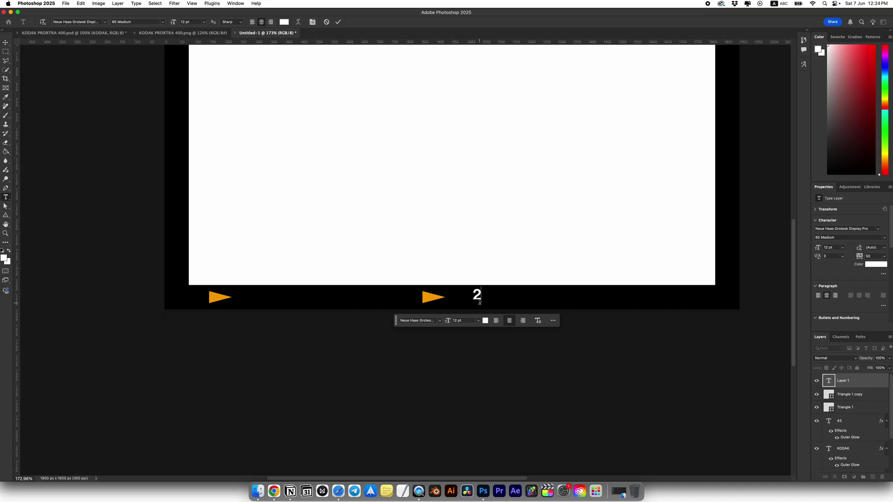
click(7, 42)
Recolour the 2 with the orange sampled from the triangle and move it close beside the middle triangle
click(485, 321)
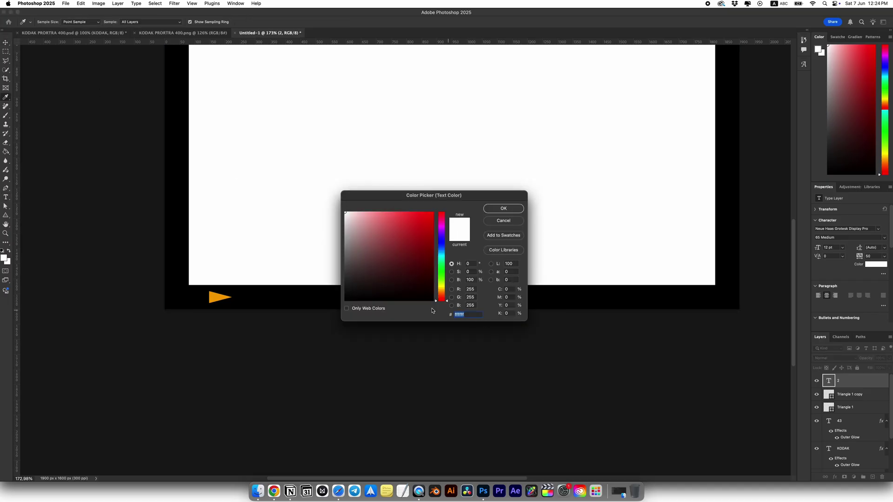
click(208, 303)
click(503, 209)
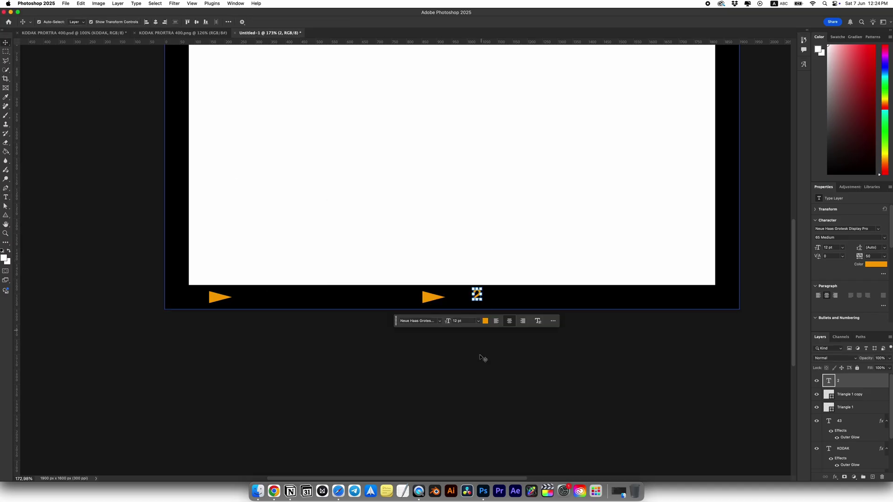
drag(475, 300, 453, 302)
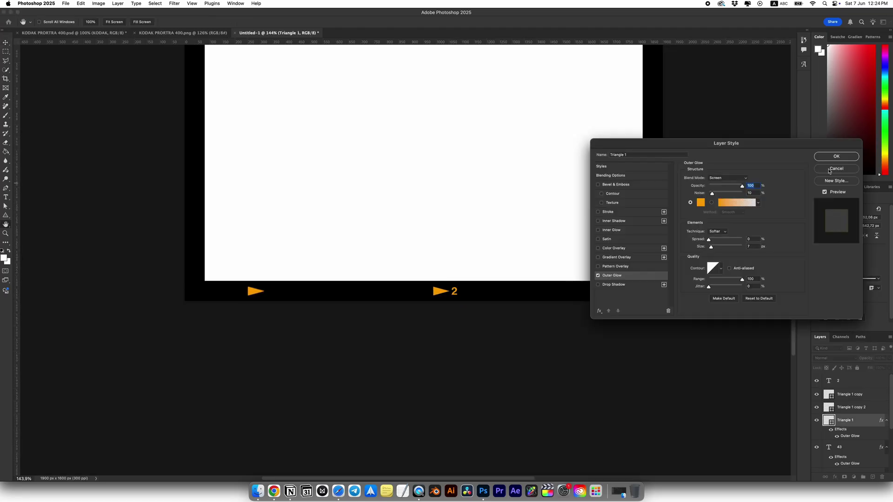
Apply the orange Outer Glow with Screen blend mode to the left and middle triangles on the lower border
click(831, 157)
click(437, 292)
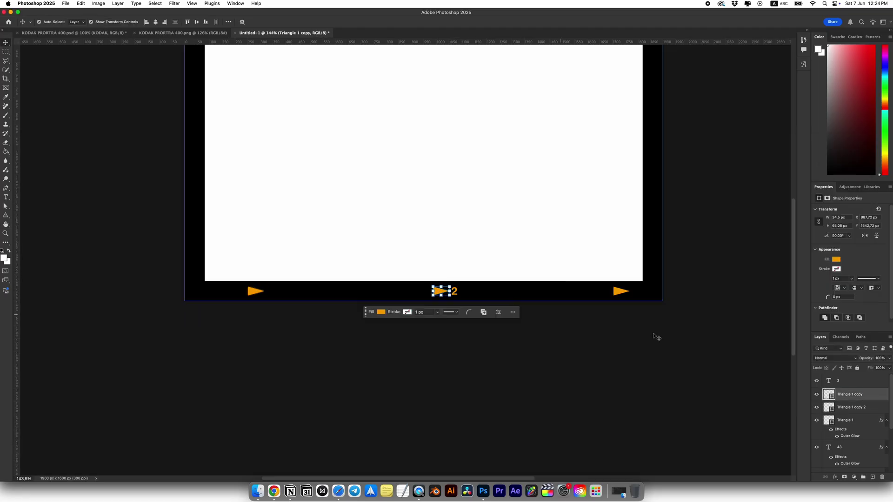
double_click(869, 399)
click(609, 276)
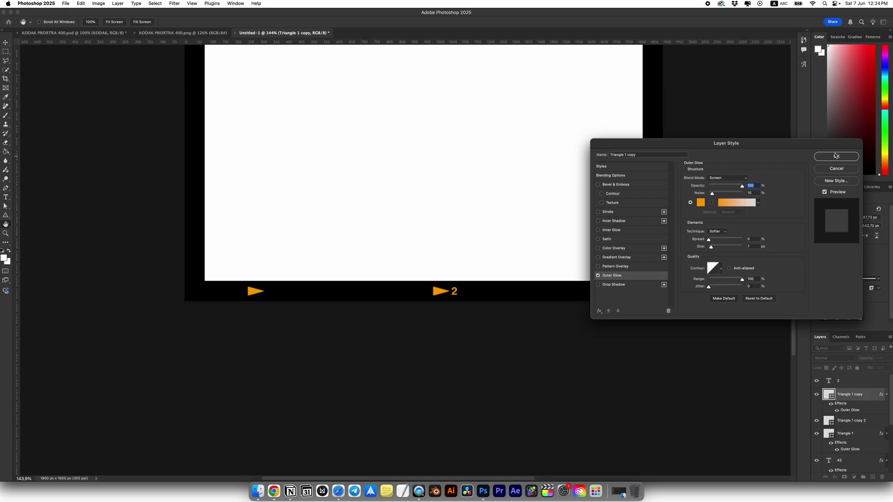
Export the finished film frame overlay as a PNG to the Desktop
click(65, 3)
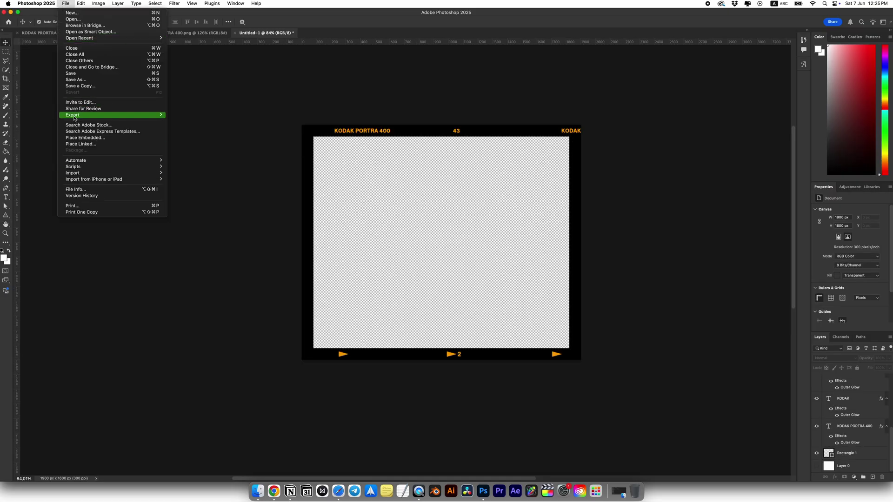
click(207, 118)
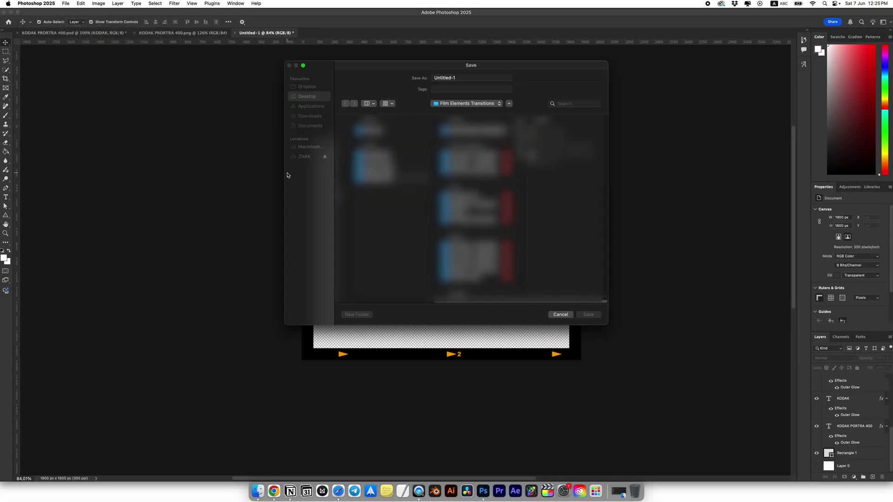
click(308, 98)
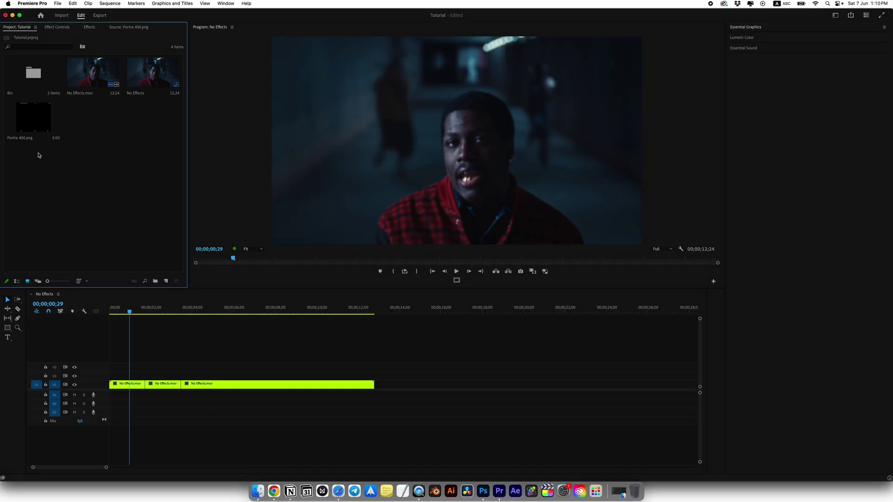
Preview the imported Portra 400.png overlay in Premiere Pro's Source Monitor and close the preview
drag(35, 116, 95, 184)
double_click(40, 116)
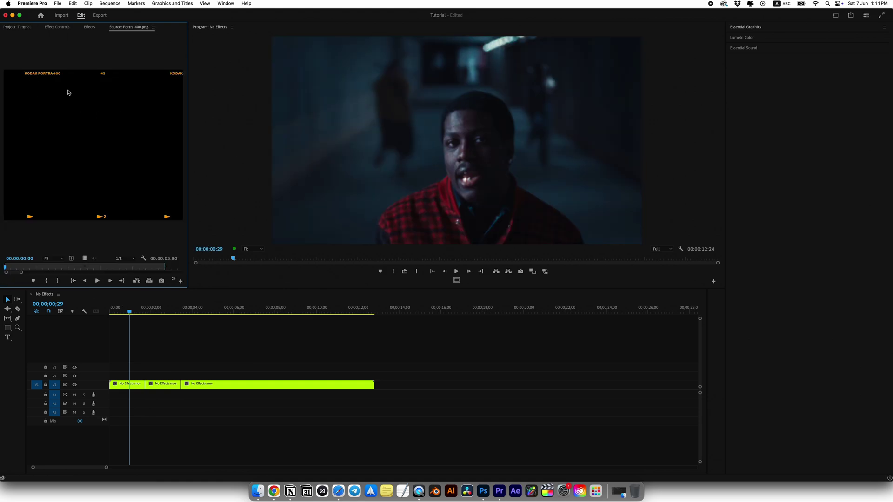
click(153, 27)
click(163, 33)
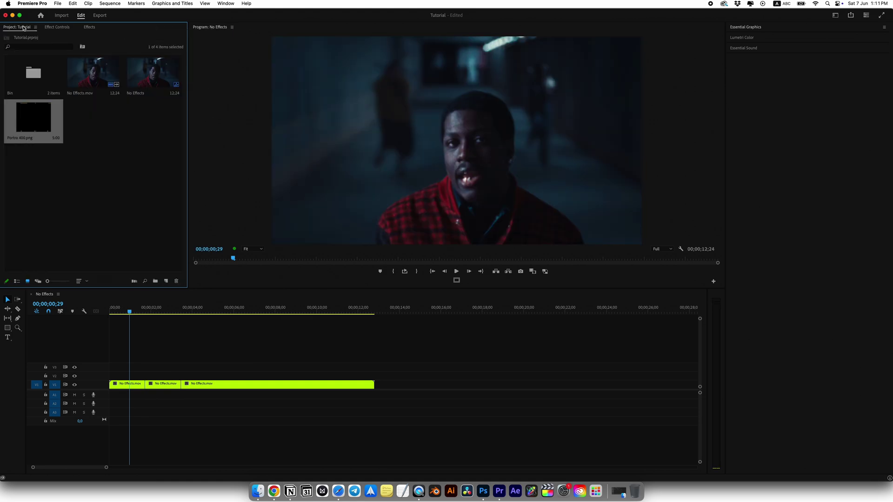
Place Portra 400.png on video track V3 above the footage and hide that track
drag(32, 120, 158, 367)
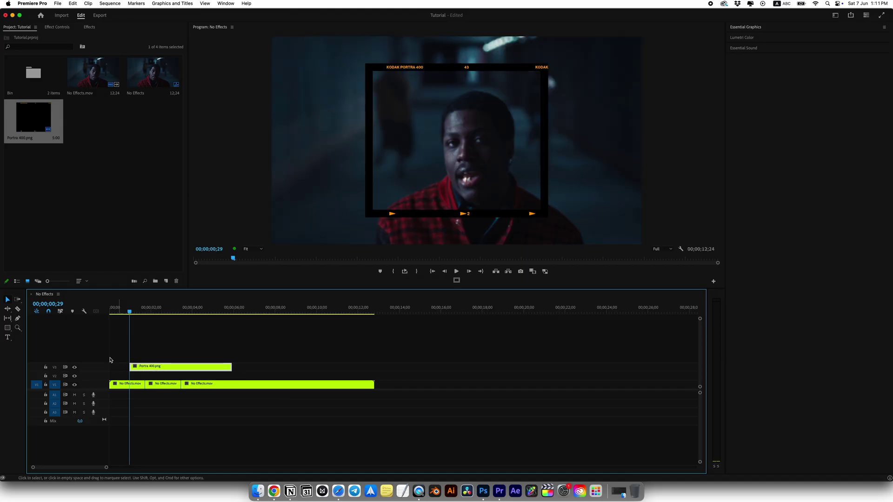
click(74, 368)
Export the first shot's frame at 00;00;00;27 as a PNG still
mouse_move(132, 312)
mouse_down()
mouse_move(164, 313)
mouse_move(122, 317)
mouse_up()
scroll(120, 372, up, 5)
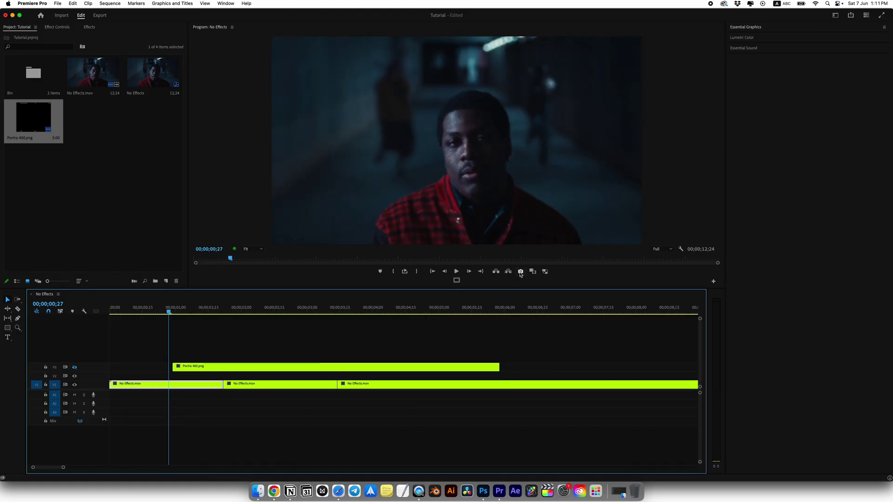
click(520, 271)
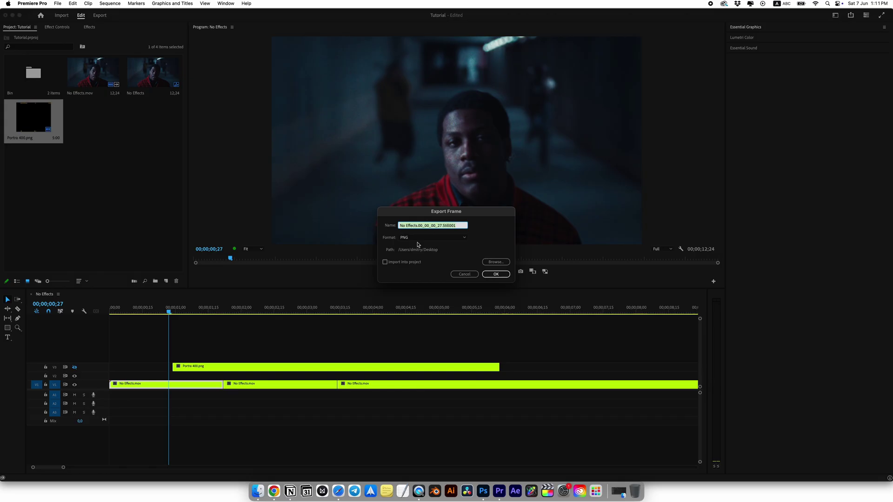
click(495, 274)
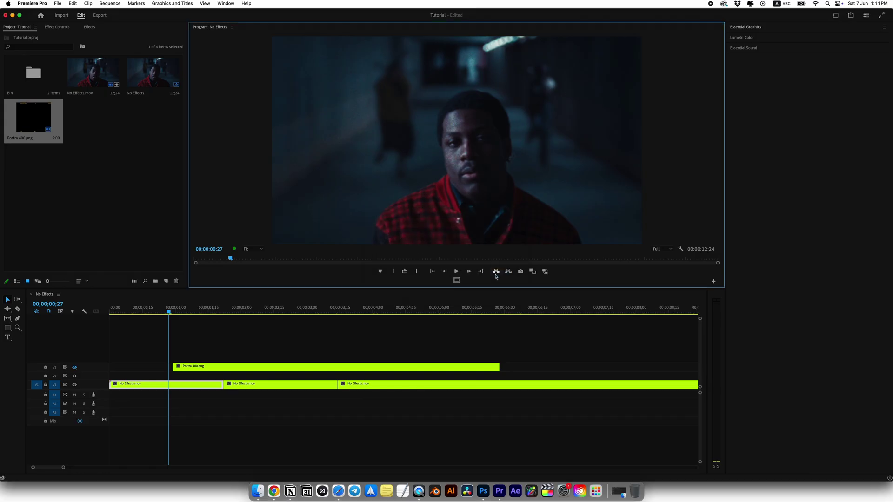
Export the second shot's frame at 00;00;02;07 as a PNG still
drag(197, 310, 256, 320)
click(520, 272)
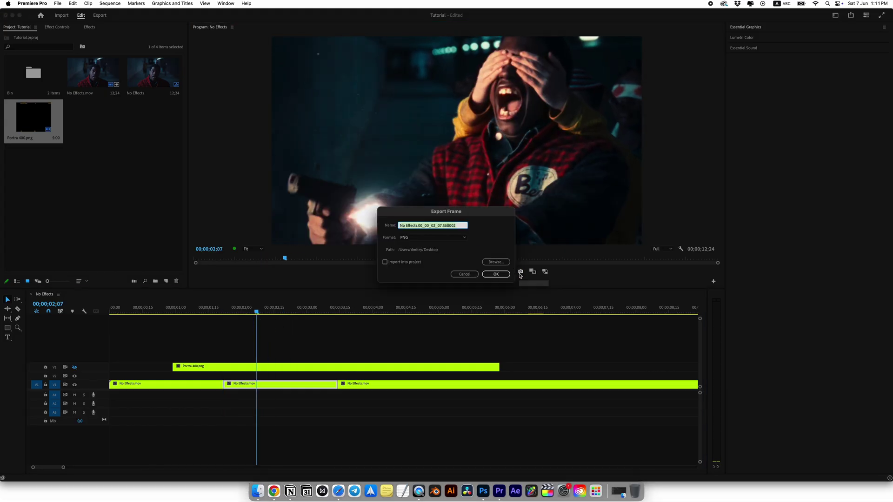
click(495, 274)
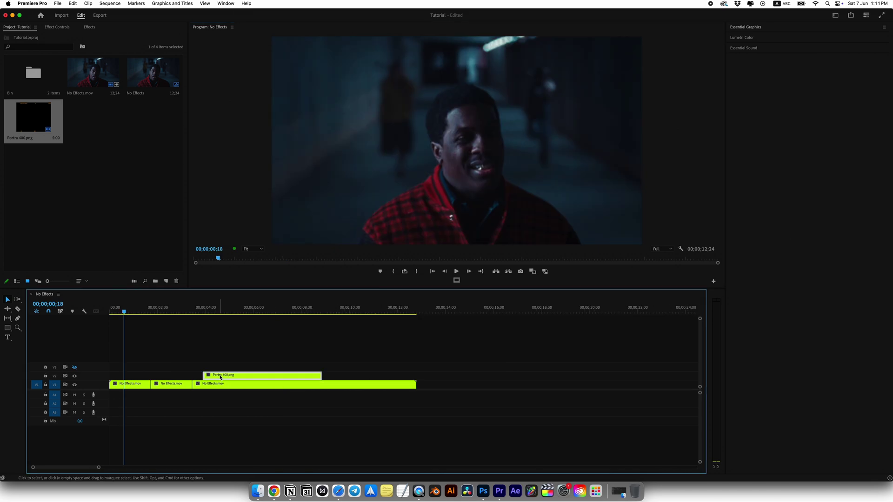
Remove the overlay clip from the timeline and import the three exported stills into the project
key(Delete)
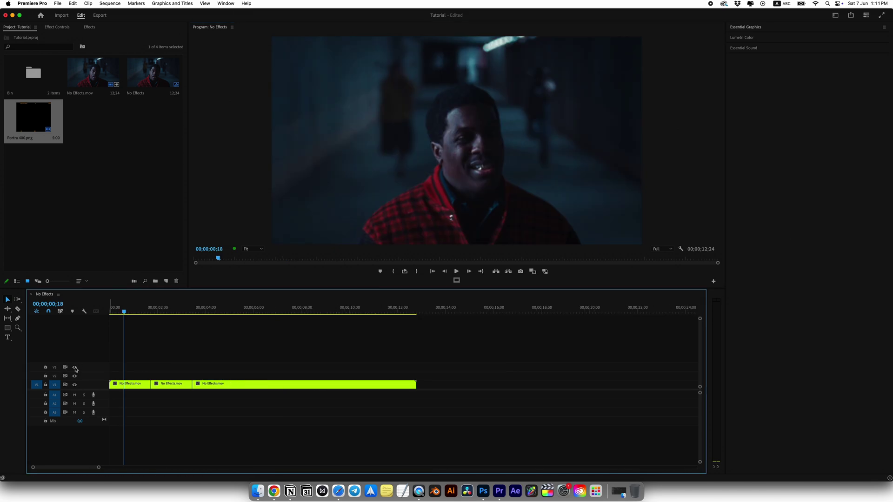
drag(254, 478, 79, 208)
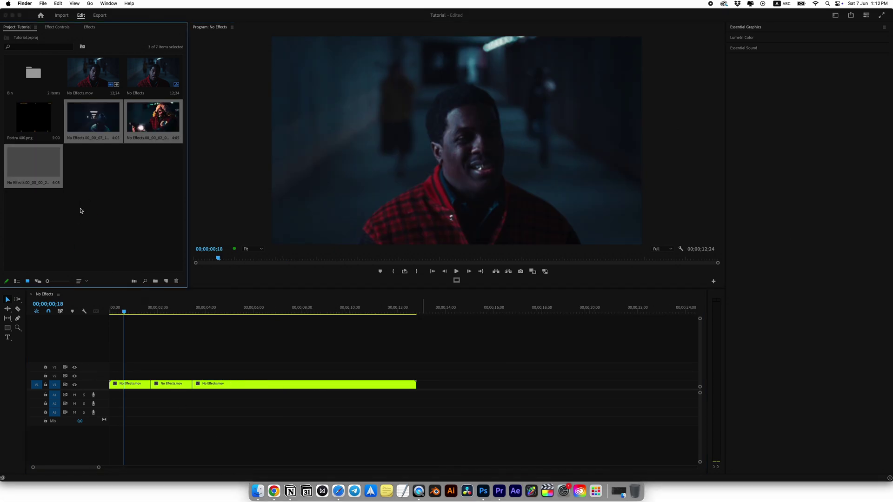
Stack the first still on V2 and Portra 400.png on V3 starting at 00;00;01;00, and scale the still to 80
drag(46, 168, 250, 376)
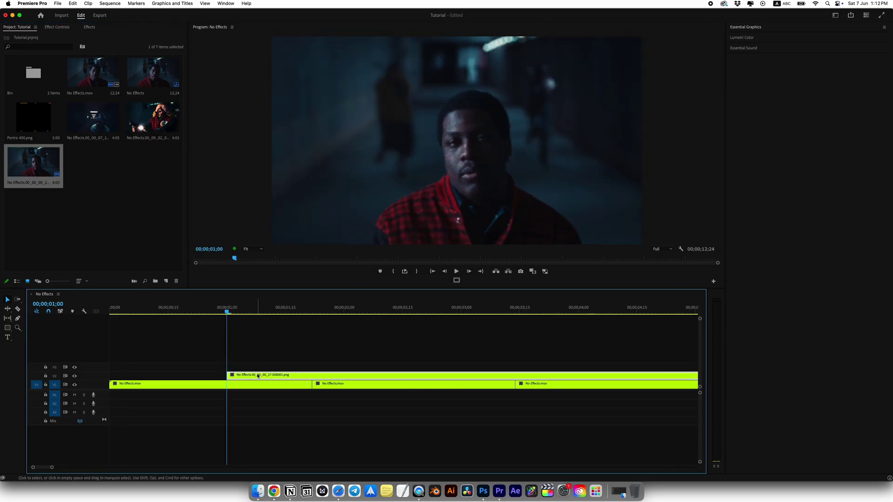
drag(34, 119, 246, 370)
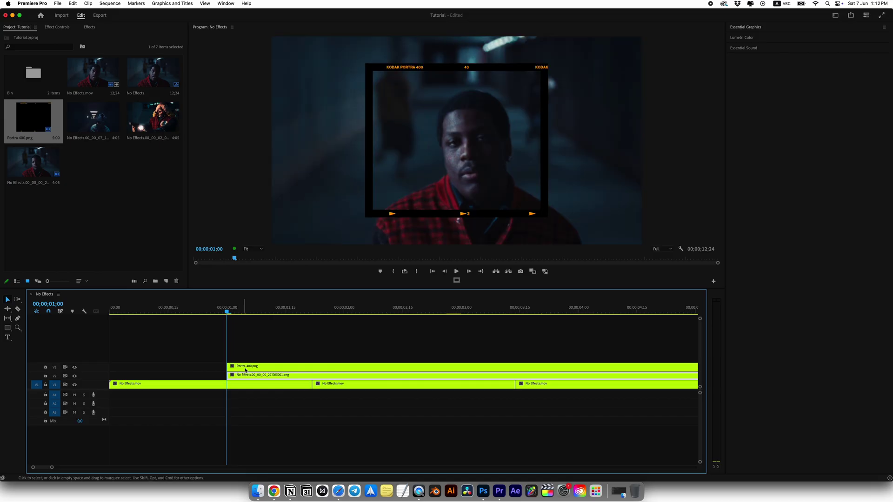
click(245, 374)
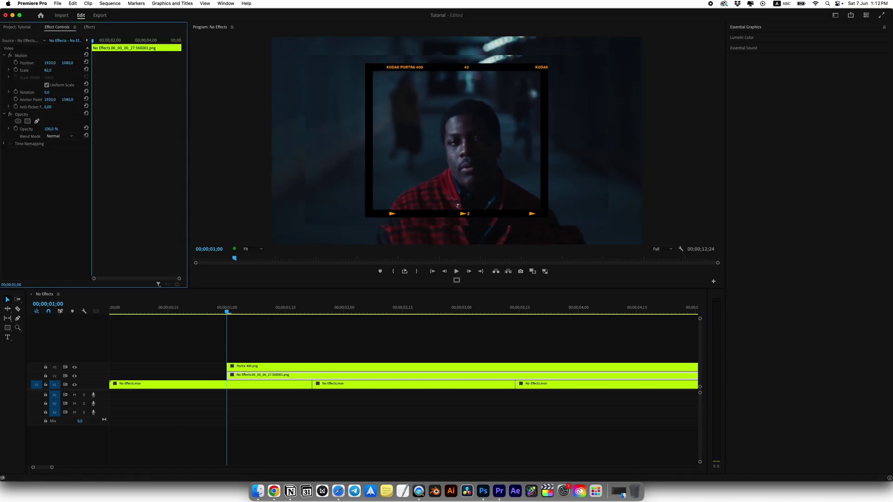
drag(48, 70, 47, 70)
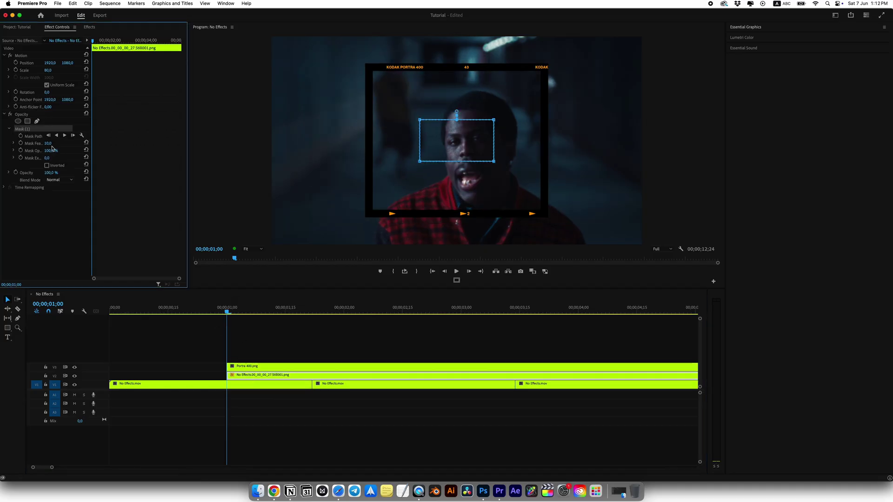
Set the first still's rectangular mask feather to 0 and stretch the mask to the film frame's opening
click(52, 143)
text(0)
key(Return)
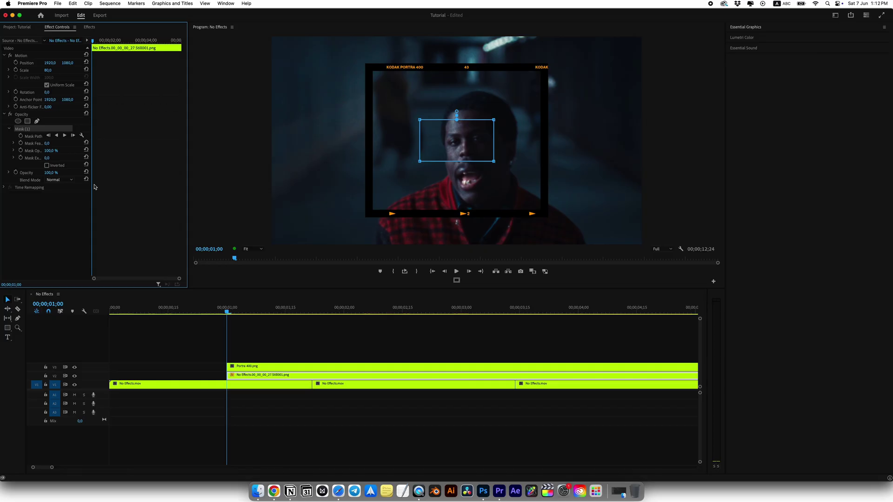
drag(364, 79, 494, 70)
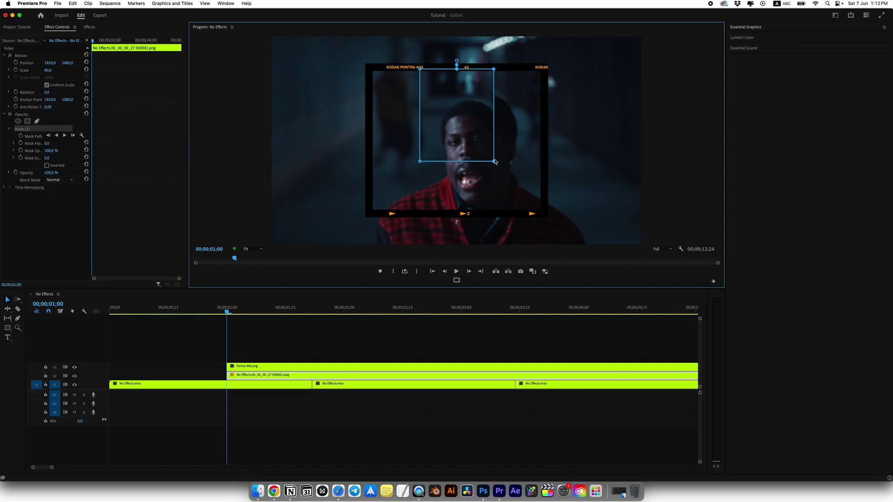
drag(494, 162, 543, 162)
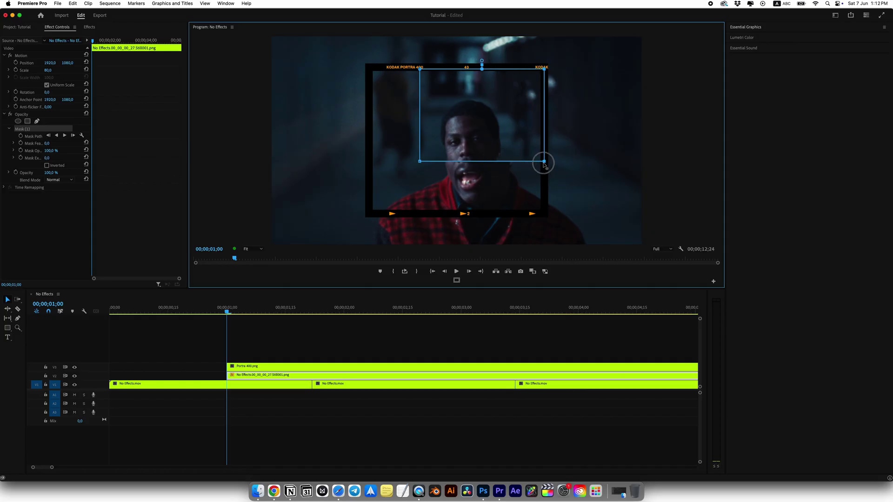
Nest the masked still and its Portra 400.png overlay as a sequence named Frame 01
drag(233, 331, 259, 373)
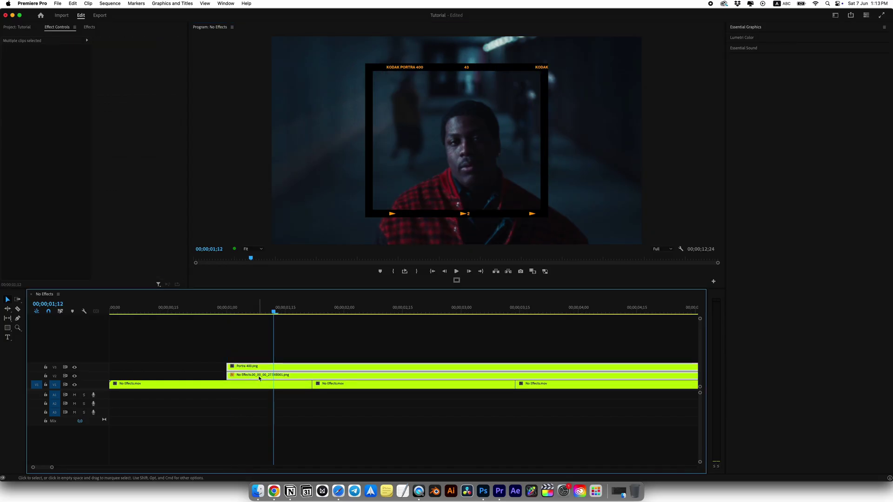
right_click(259, 372)
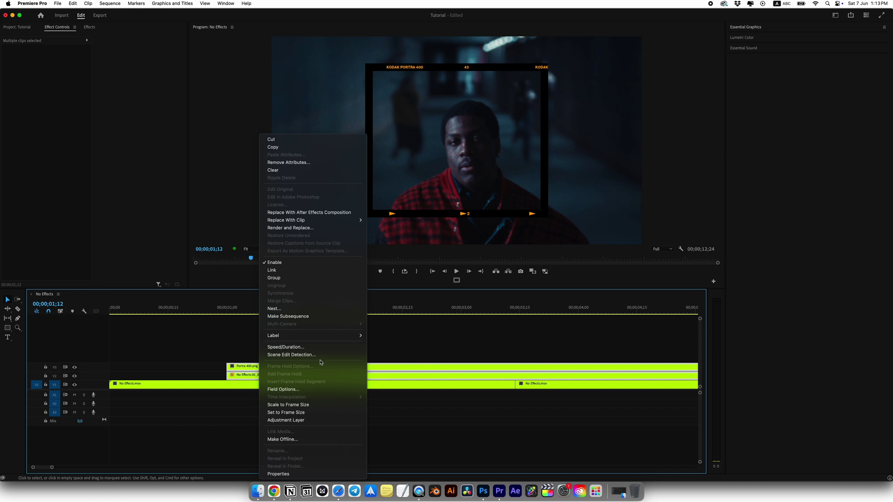
click(274, 308)
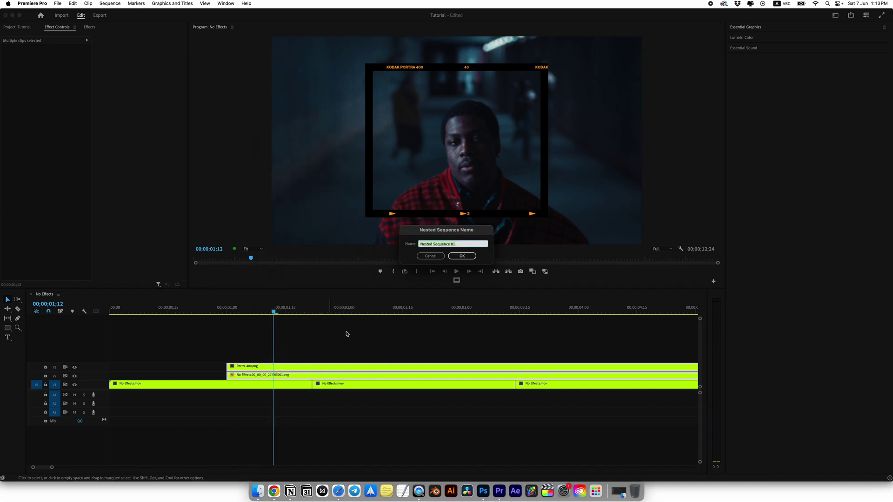
text(Fi)
text(rame 01)
key(Return)
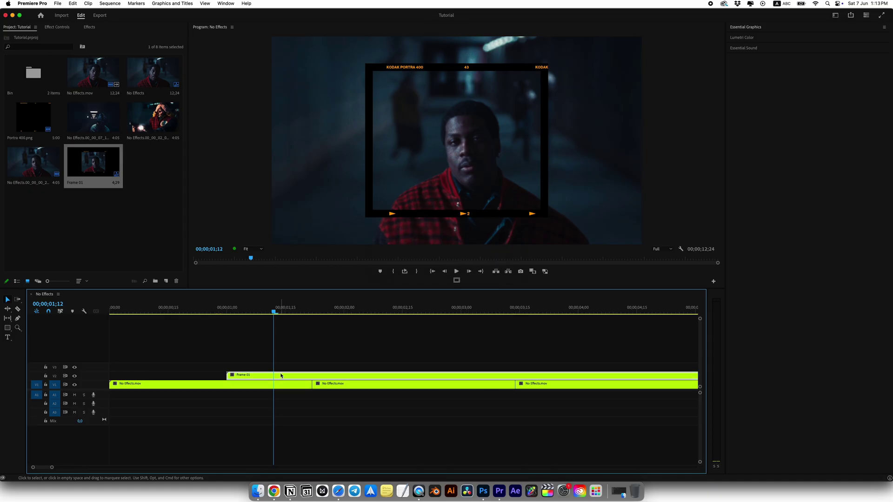
click(57, 27)
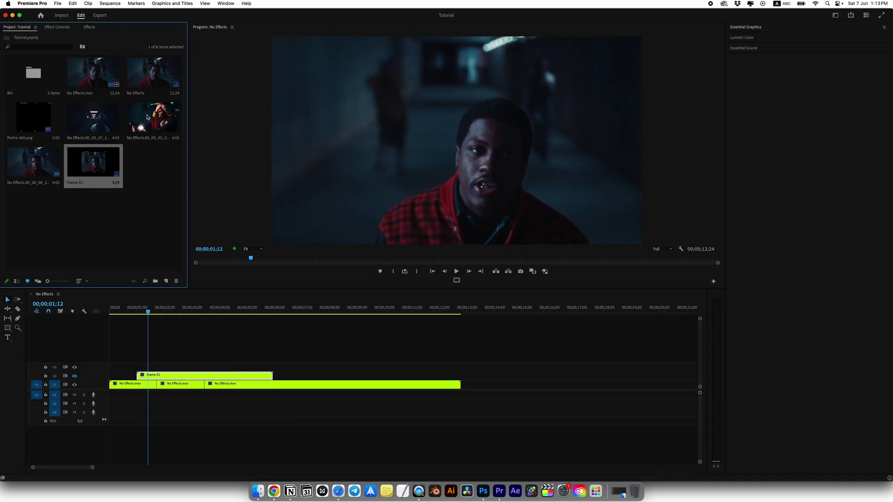
Stack the second still on V3 and Portra 400.png on V4, aligned with the start of Frame 01, and save the project
drag(150, 116, 137, 370)
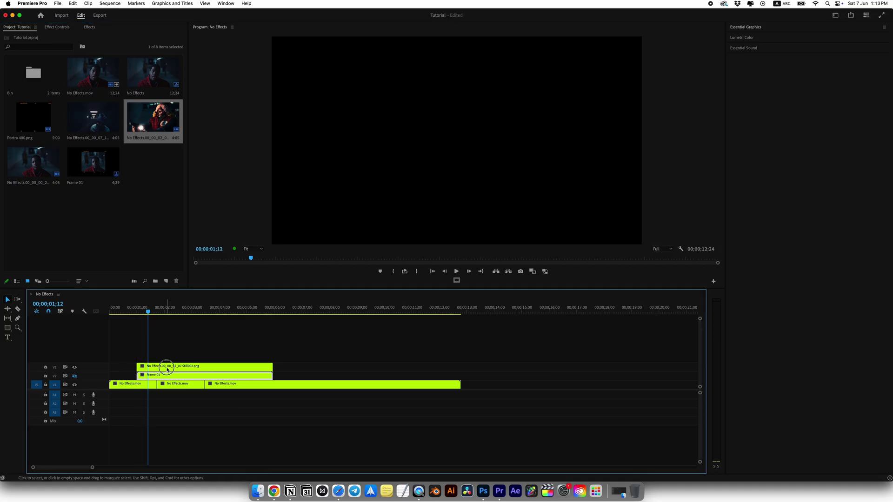
drag(32, 119, 139, 358)
key(equal)
key(equal)
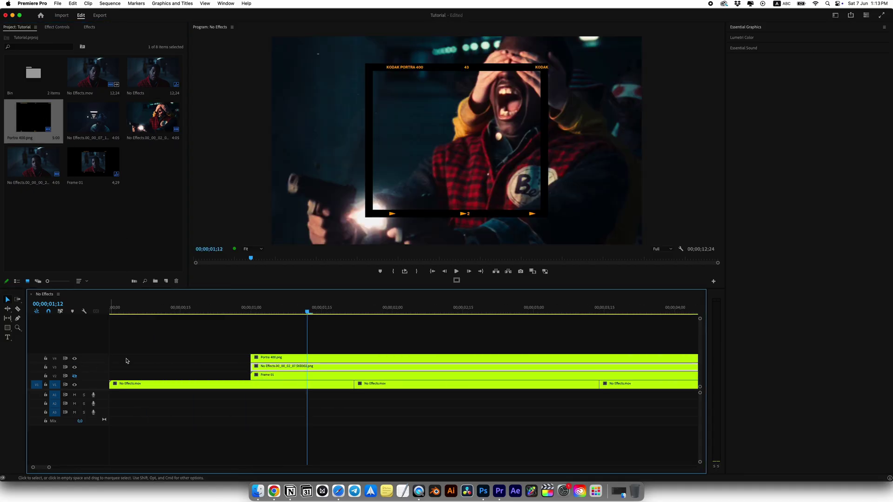
key(super+s)
Set the second still's position to 2033, 1080 and scale to 71, and fit its unfeathered rectangular mask to the film frame's opening
click(57, 27)
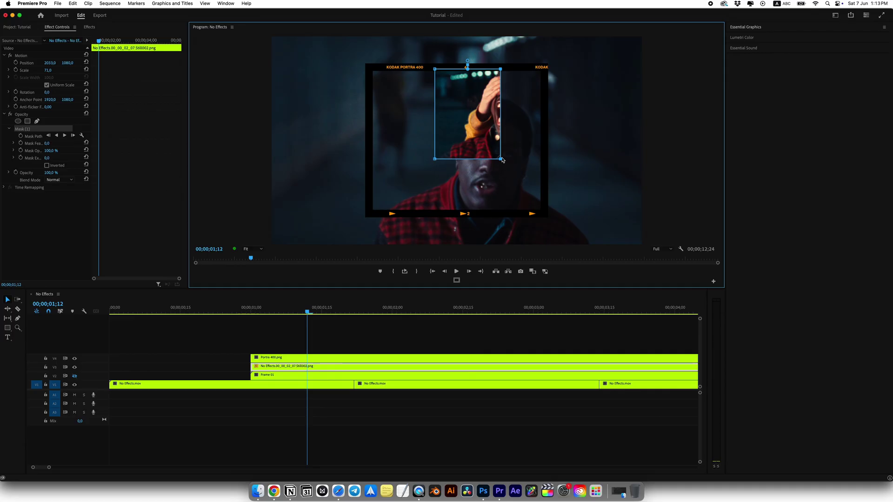
drag(500, 159, 528, 160)
Nest the second still and its overlay as a sequence named Frame 02 and save the project
right_click(281, 368)
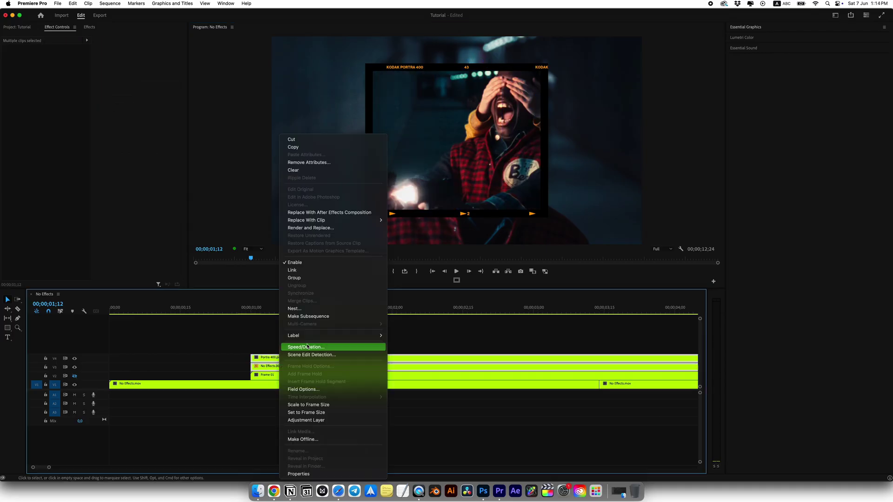
click(298, 308)
text(Fi)
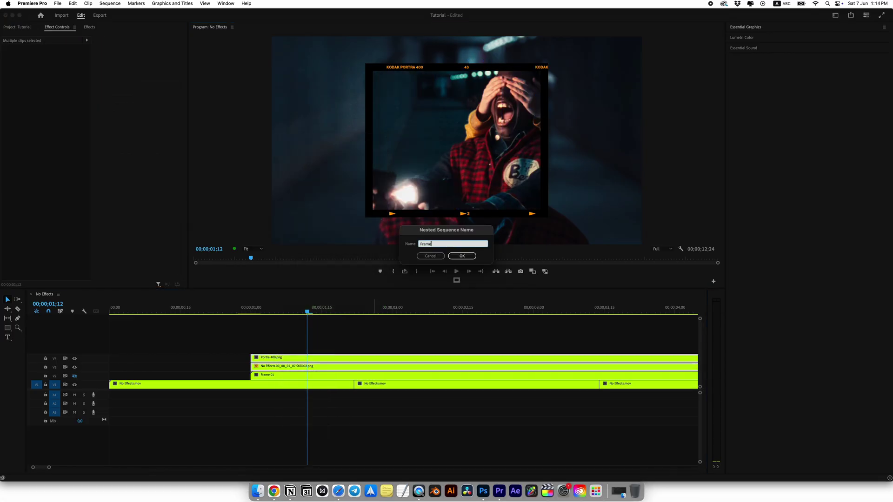
key(Return)
key(super+s)
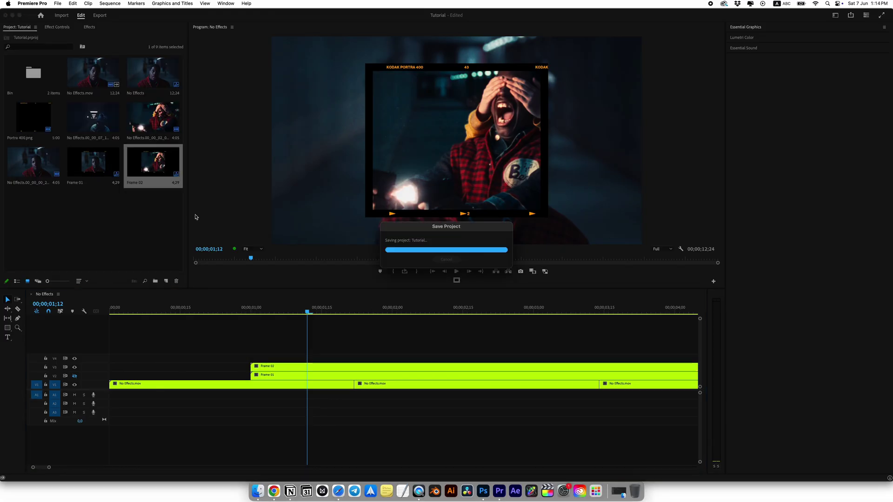
Build a third framed picture from the remaining still and nest it as Frame 03 on V4
click(81, 120)
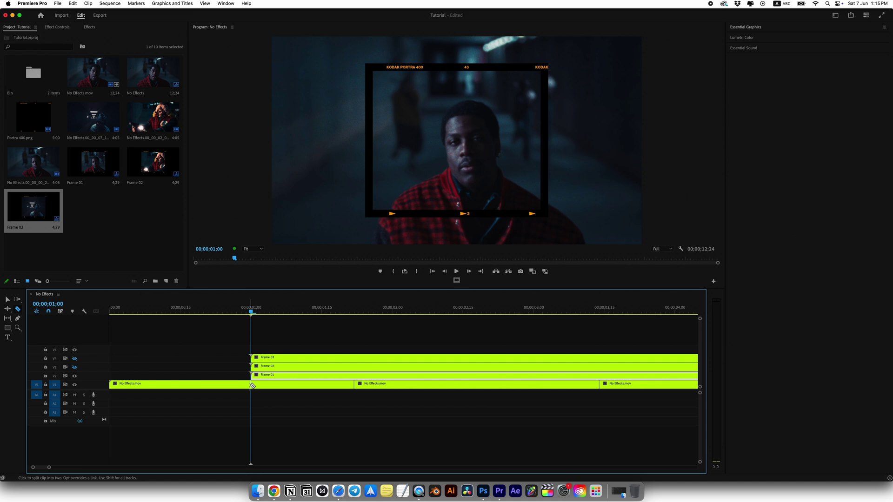
Split the V1 footage at 00;00;01;00 and add a frame hold to the piece after the cut
key(v)
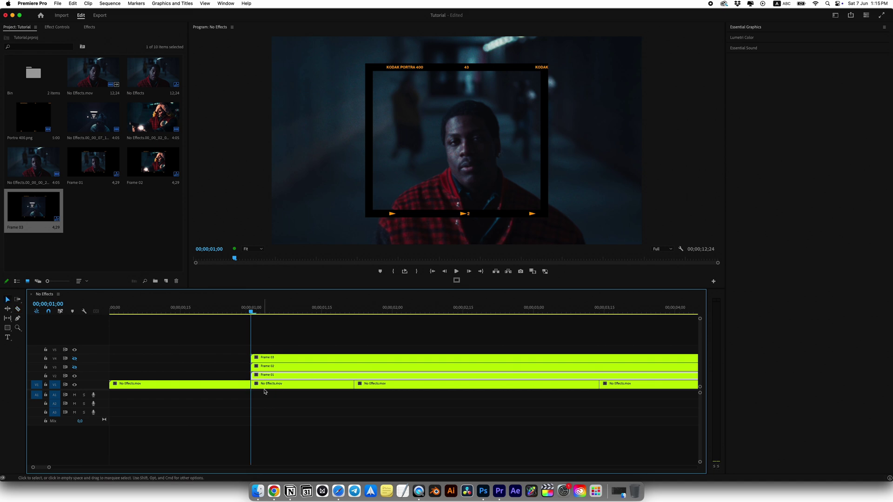
click(262, 388)
right_click(259, 386)
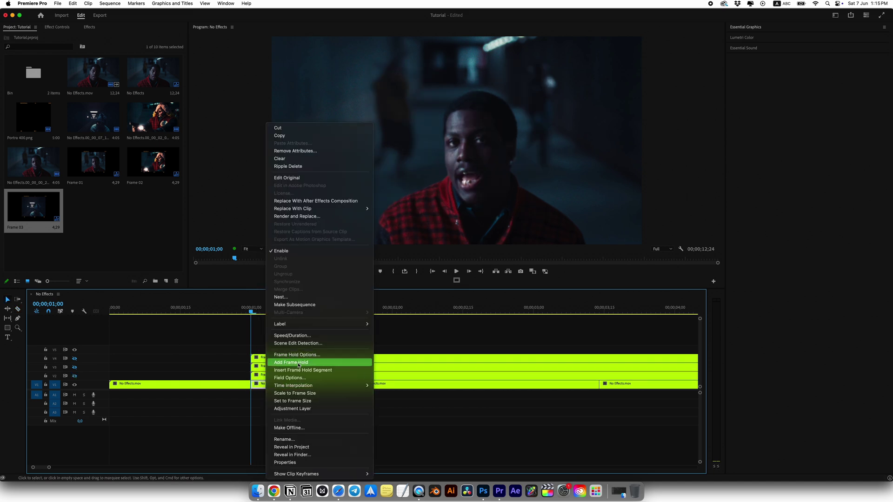
click(296, 363)
Scale down Frame 01, tilt it counter-clockwise and move it to the left part of the picture
mouse_move(250, 313)
mouse_down()
mouse_move(317, 314)
mouse_move(245, 314)
mouse_move(269, 309)
mouse_move(251, 309)
mouse_up()
click(57, 27)
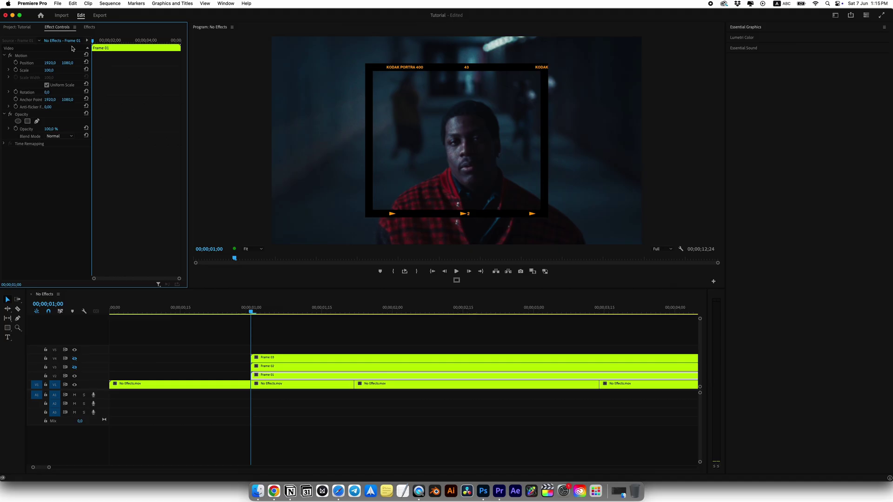
drag(50, 70, 22, 63)
Turn on V3 and set Frame 02's horizontal position to 2603 and its rotation to 3°
click(273, 369)
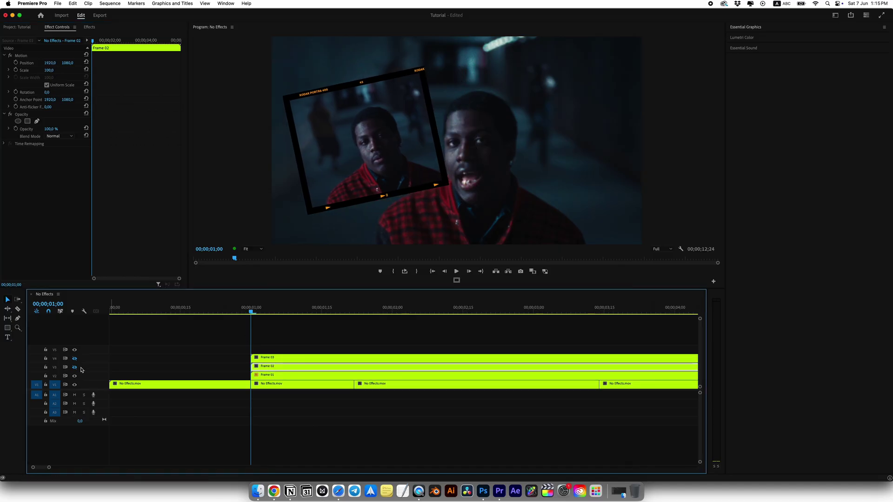
click(75, 367)
drag(51, 63, 49, 92)
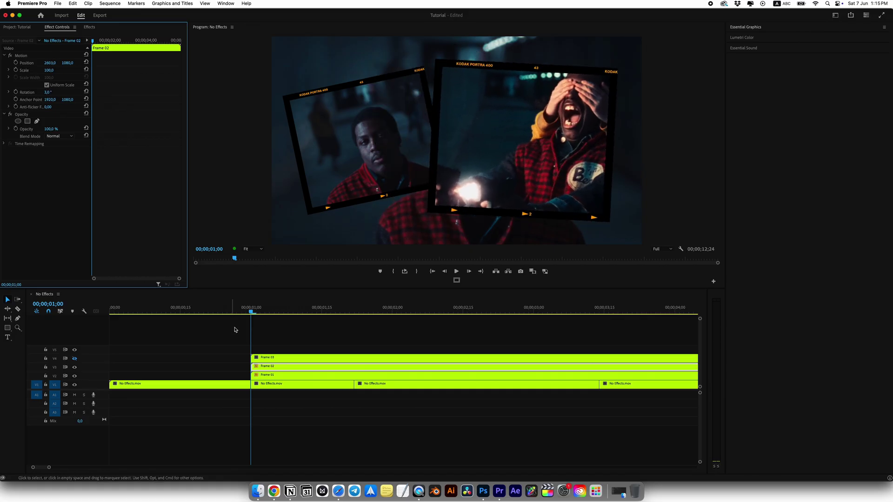
Turn on V4 and set Frame 03 to position 1717, 1296, scale 96 and rotation -2°
click(262, 357)
click(75, 358)
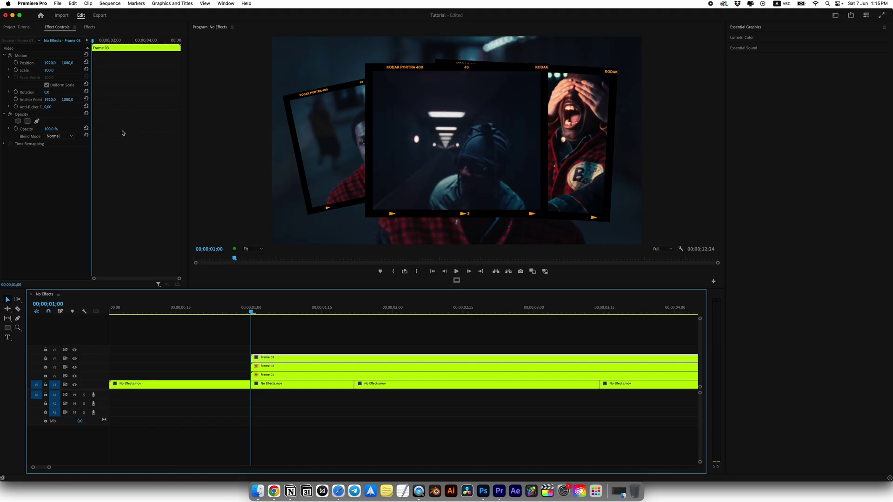
mouse_move(55, 62)
mouse_down()
mouse_move(47, 69)
mouse_move(69, 63)
mouse_up()
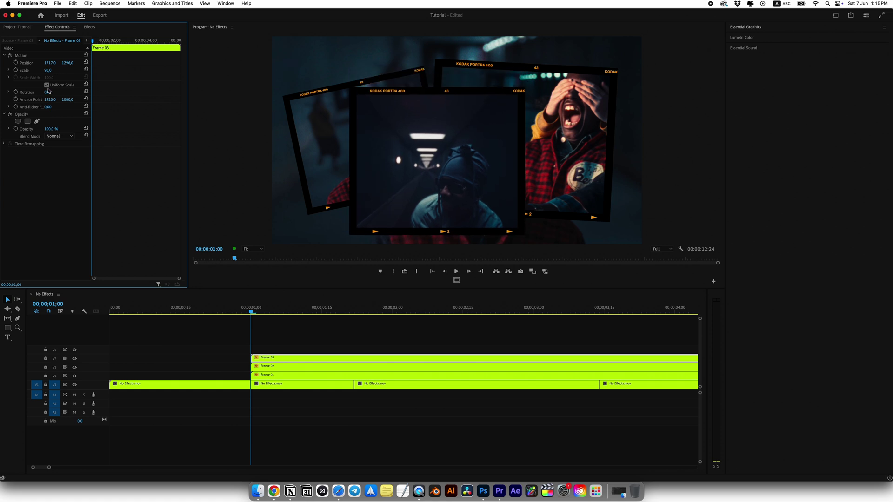
key(Down)
key(Down)
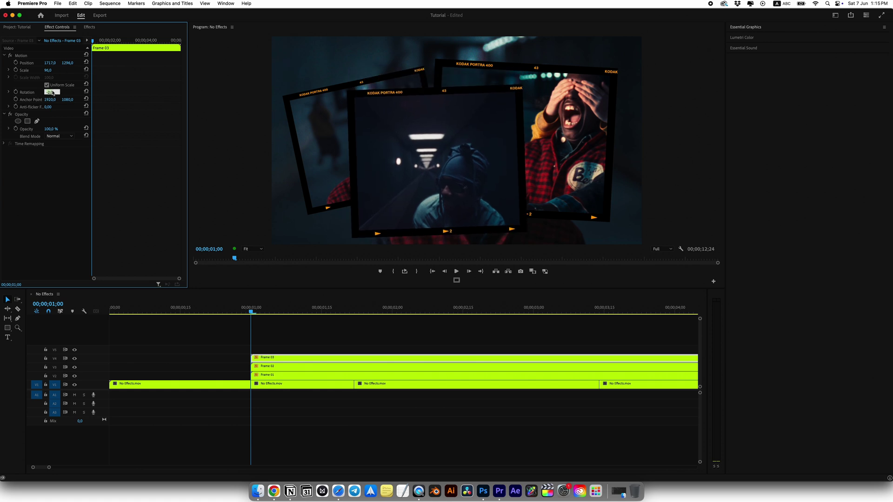
Raise Frame 02 in the picture by setting its vertical position to 924
click(265, 374)
click(265, 367)
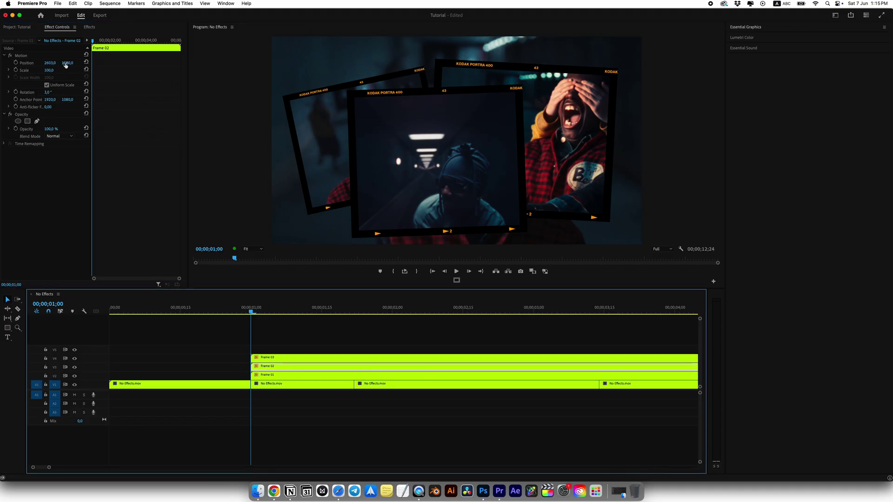
drag(66, 65, 29, 65)
click(279, 353)
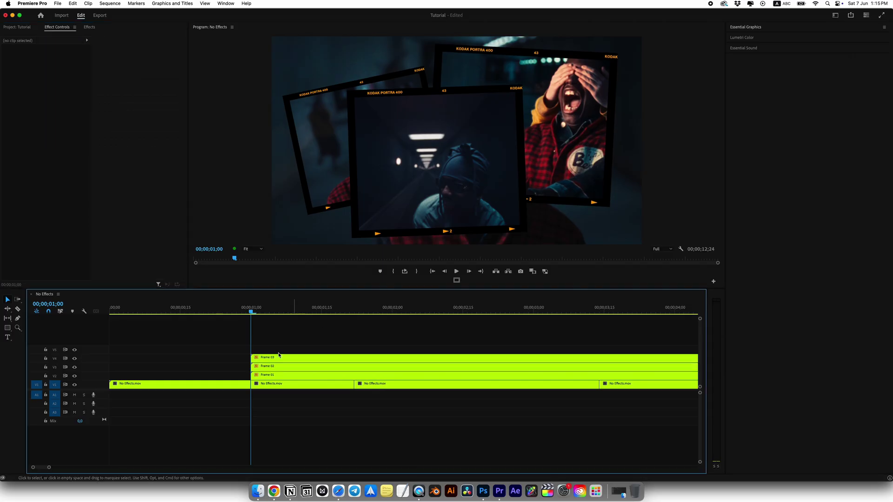
Hide V3 and V4, and add Position, Scale and Rotation keyframes to Frame 01 at 00;00;01;04
key(Right)
key(Right)
key(Right)
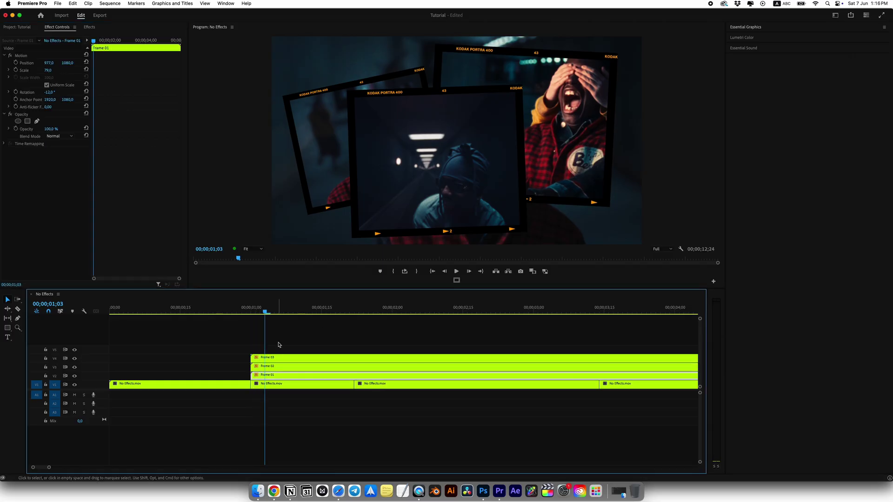
key(Right)
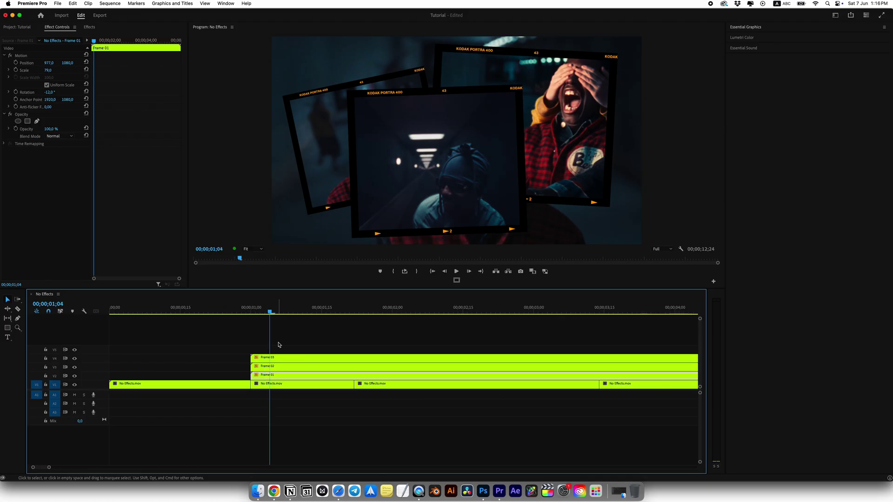
click(16, 63)
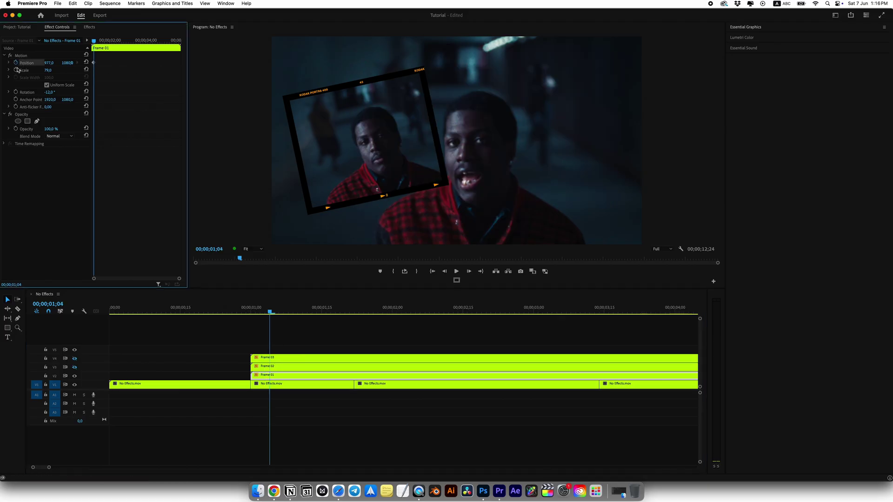
click(16, 71)
click(16, 92)
At the start of Frame 01, keyframe scale 81, position 975, 1078 and rotation -11°
drag(95, 42, 92, 56)
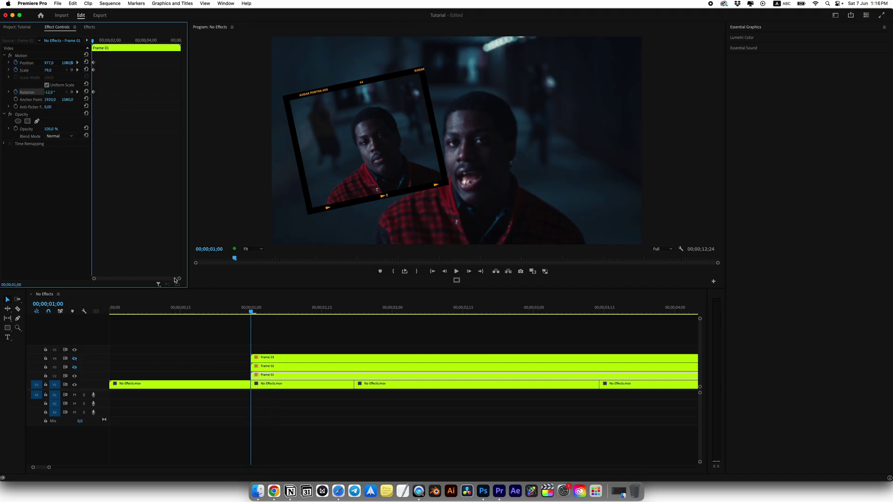
drag(175, 279, 101, 279)
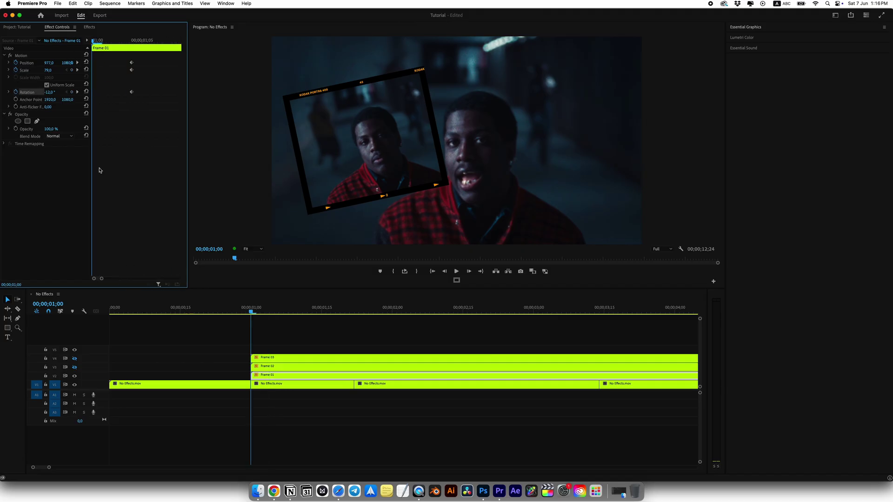
click(52, 71)
key(Up)
key(Up)
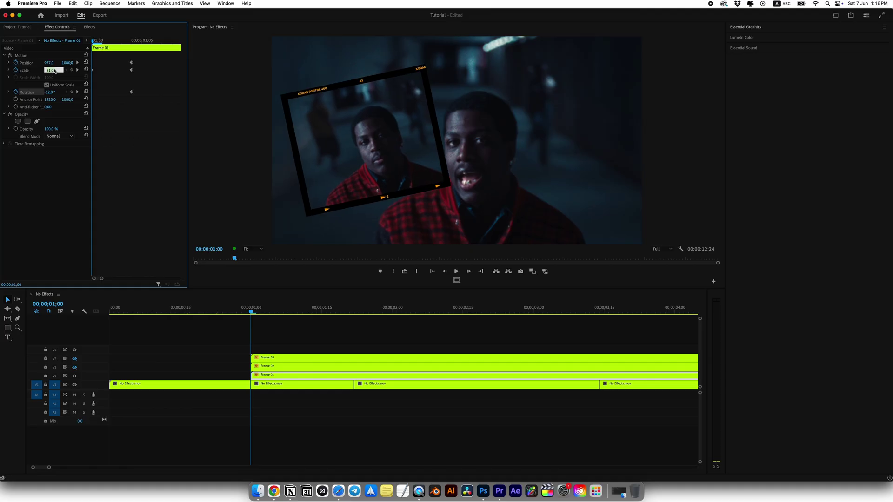
click(52, 63)
click(68, 63)
click(49, 92)
key(Down)
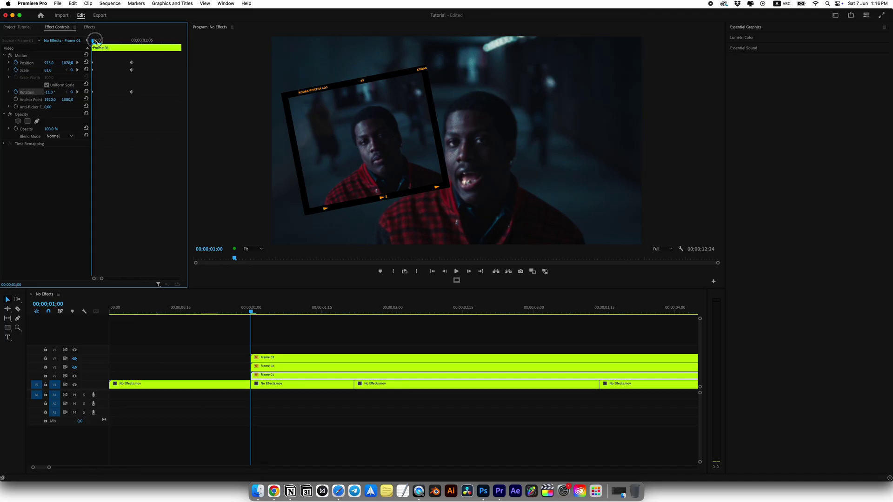
Apply Ease In temporal interpolation to Frame 01's Position, Scale and Rotation keyframes
drag(94, 41, 132, 43)
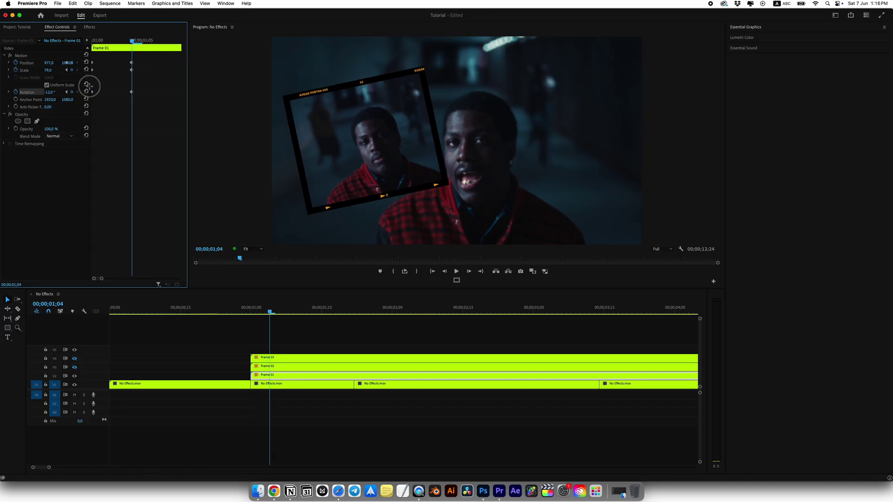
right_click(133, 95)
mouse_move(177, 158)
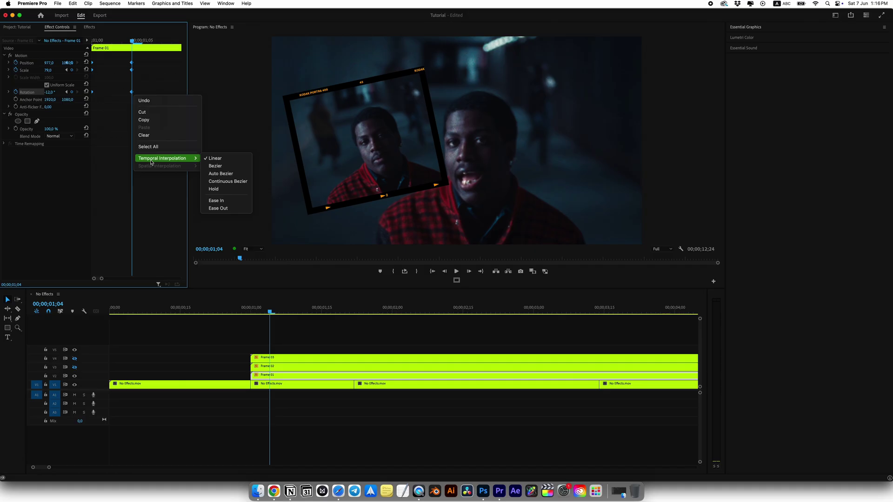
click(209, 200)
right_click(132, 95)
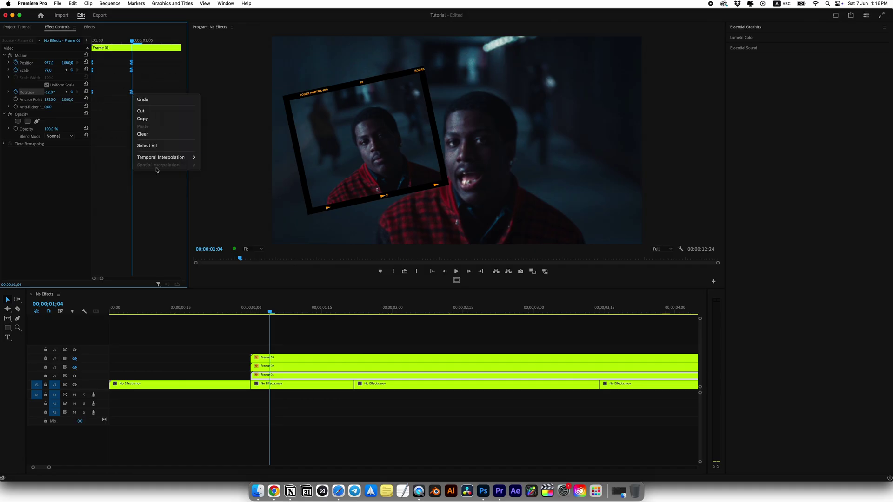
click(214, 200)
Shift Frame 02 on V3 to start at 00;00;01;04 and make its track visible again
click(4, 55)
mouse_move(258, 308)
mouse_down()
mouse_move(219, 307)
mouse_move(303, 306)
mouse_move(201, 308)
mouse_move(307, 307)
mouse_move(199, 313)
mouse_move(270, 313)
mouse_up()
click(261, 372)
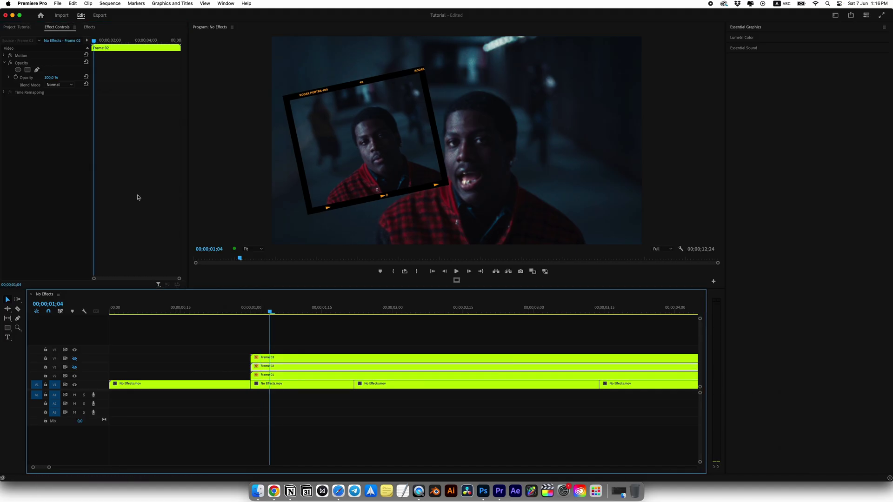
click(5, 56)
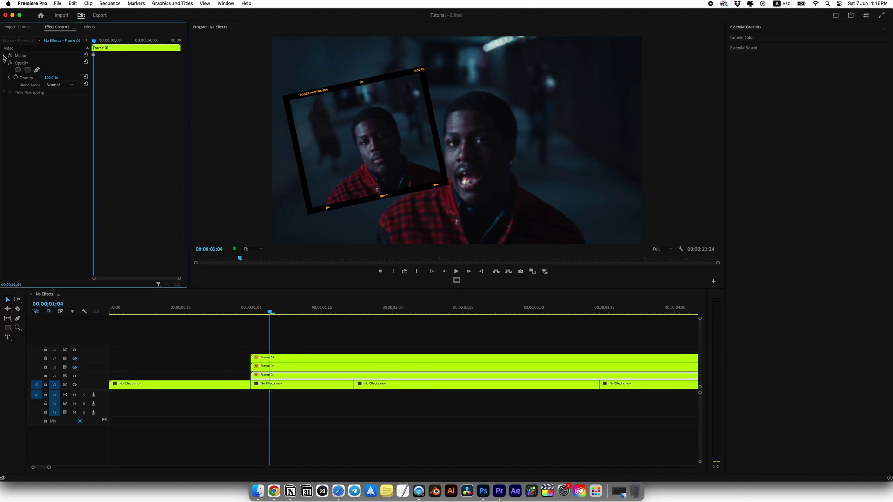
drag(179, 279, 102, 279)
drag(265, 367, 284, 370)
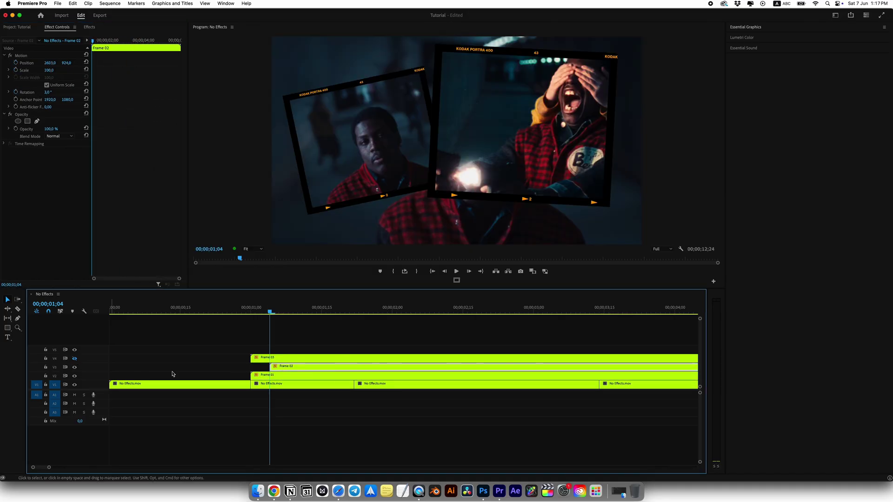
Add Position, Scale and Rotation keyframes to Frame 02 at 00;00;01;08
key(Right)
key(Right)
key(Right)
key(Right)
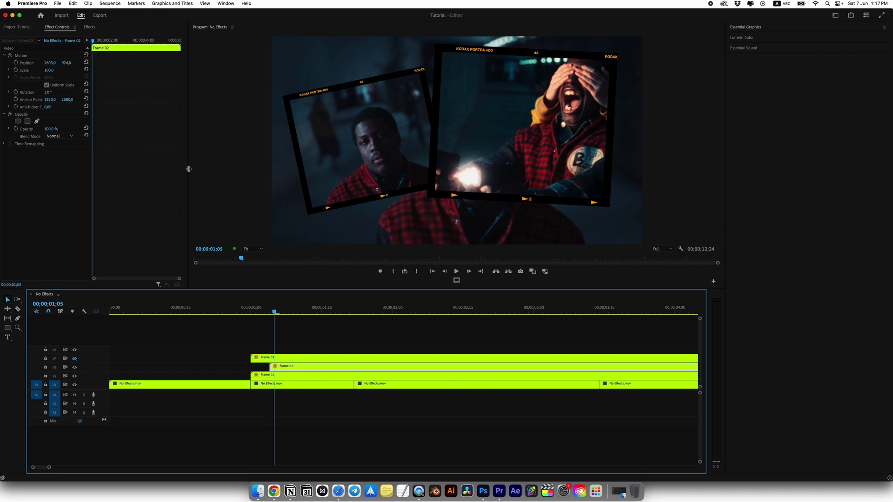
click(15, 63)
click(15, 69)
click(15, 92)
At the start of Frame 02, keyframe scale 102, position 2601, 925 and rotation 4°
drag(93, 40, 71, 46)
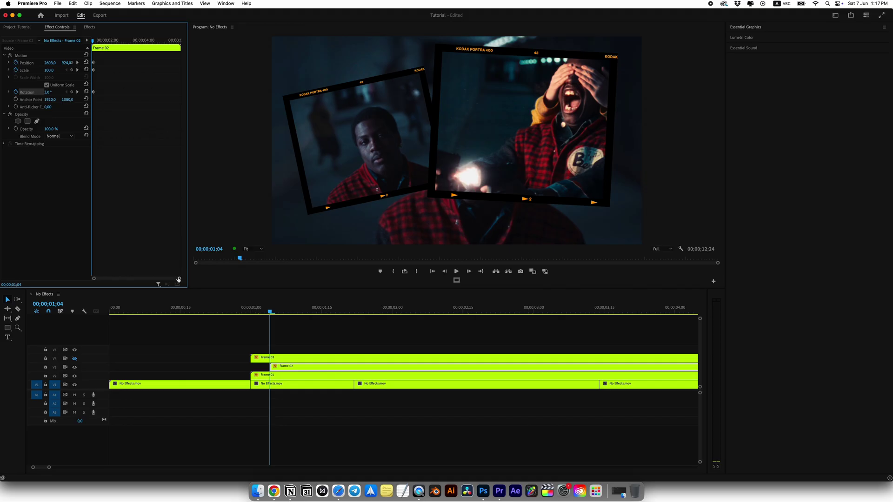
drag(179, 279, 139, 274)
click(54, 69)
text(102)
key(Return)
click(69, 63)
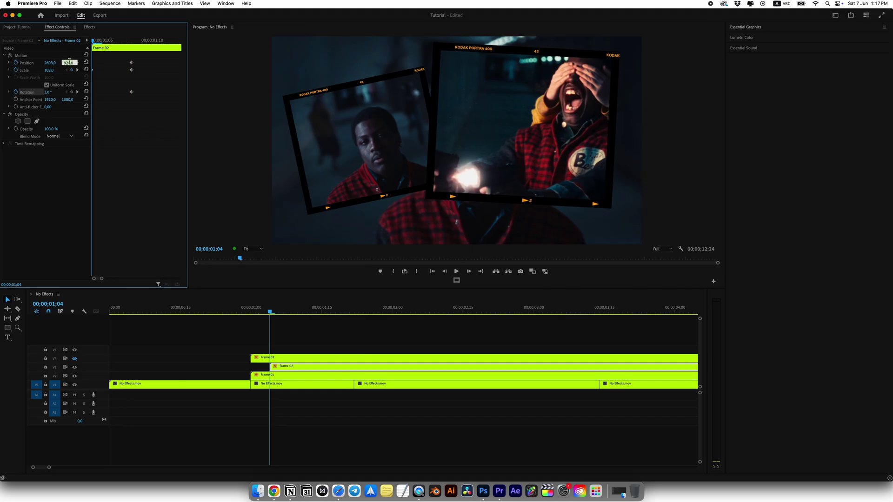
Apply Ease In temporal interpolation to Frame 02's Position, Scale and Rotation keyframes
right_click(130, 71)
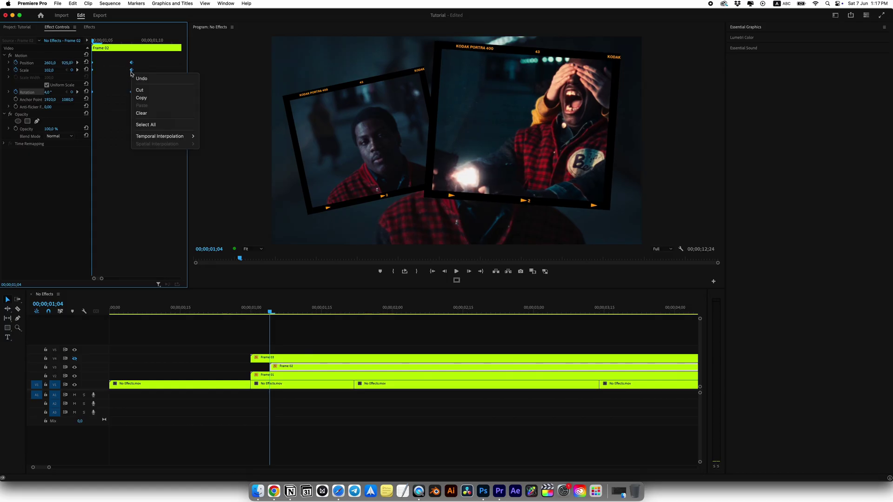
mouse_move(166, 134)
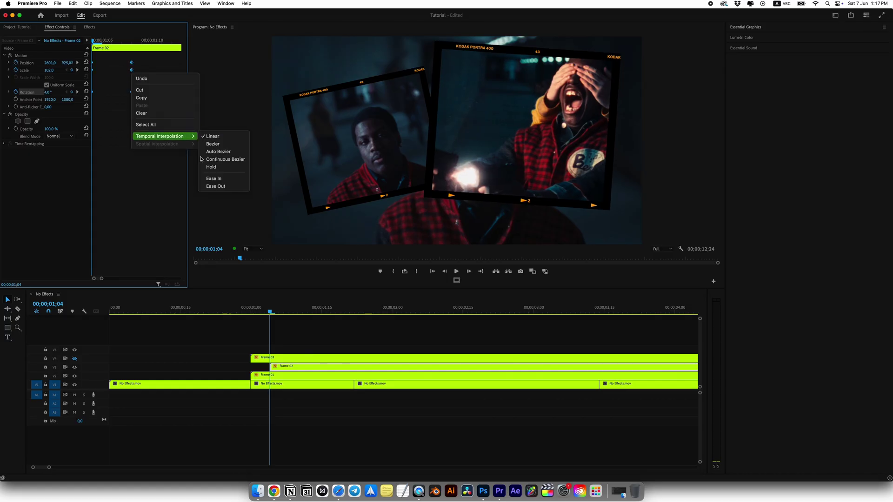
click(214, 179)
right_click(132, 71)
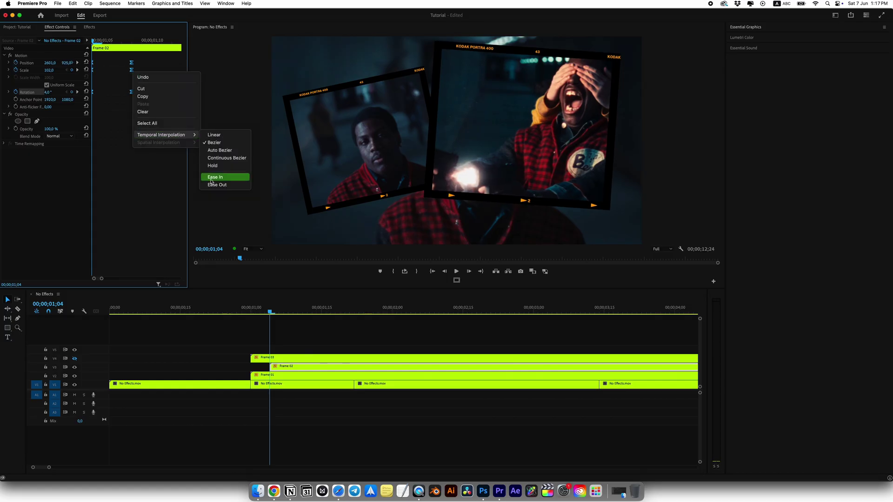
click(208, 176)
right_click(132, 92)
mouse_move(186, 154)
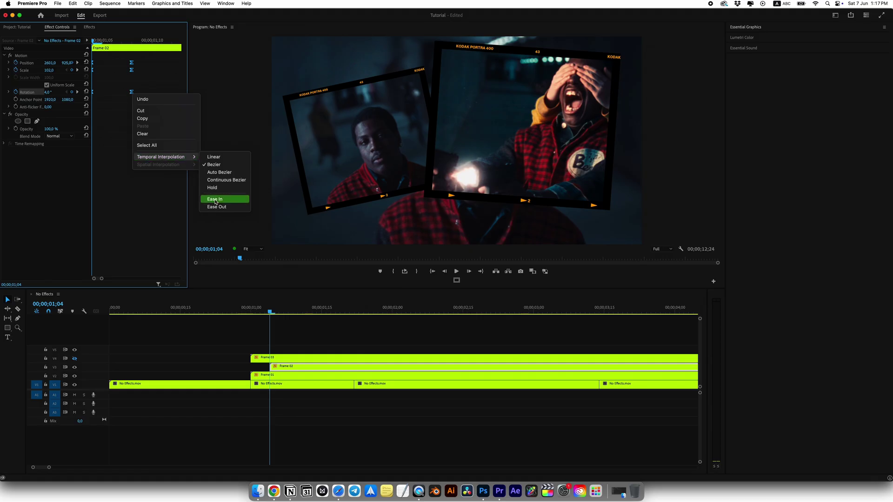
click(214, 199)
Shift Frame 03 on V4 to start at 00;00;01;08 and make its track visible again
drag(258, 358, 307, 361)
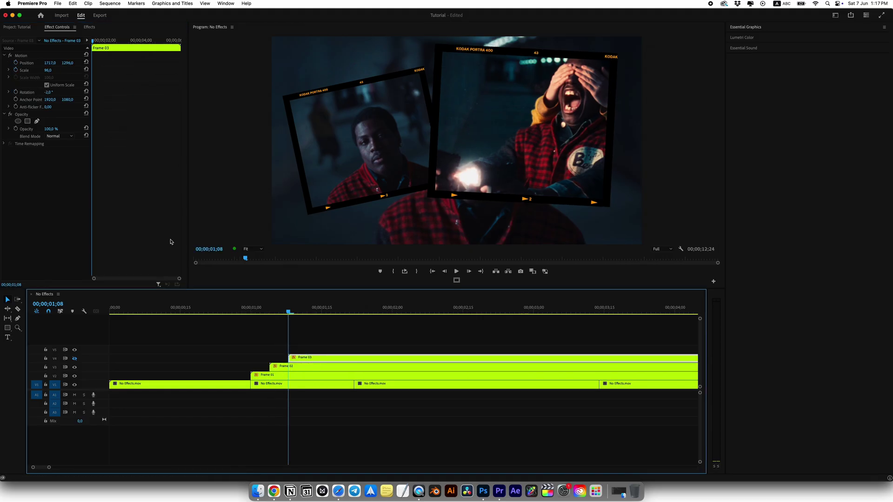
click(284, 368)
click(316, 361)
click(74, 359)
Add Position, Scale and Rotation keyframes to Frame 03 at 00;00;01;12
key(Right)
key(Right)
key(Right)
key(Right)
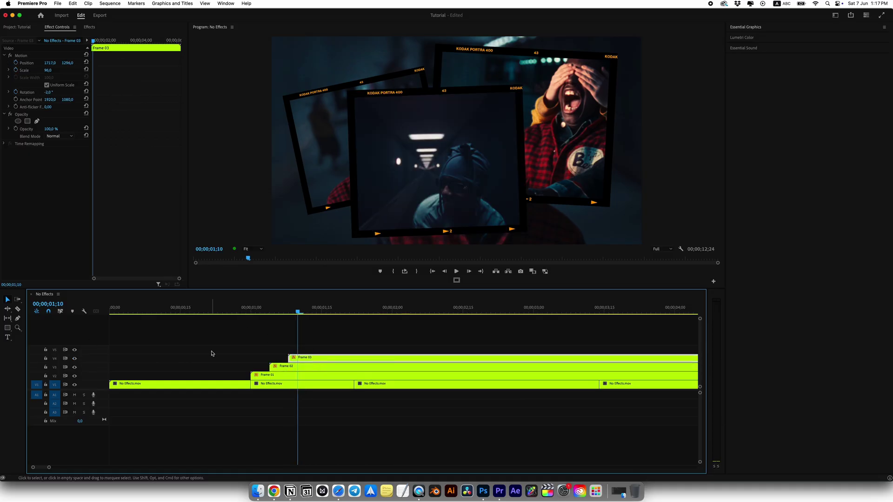
click(16, 63)
click(16, 70)
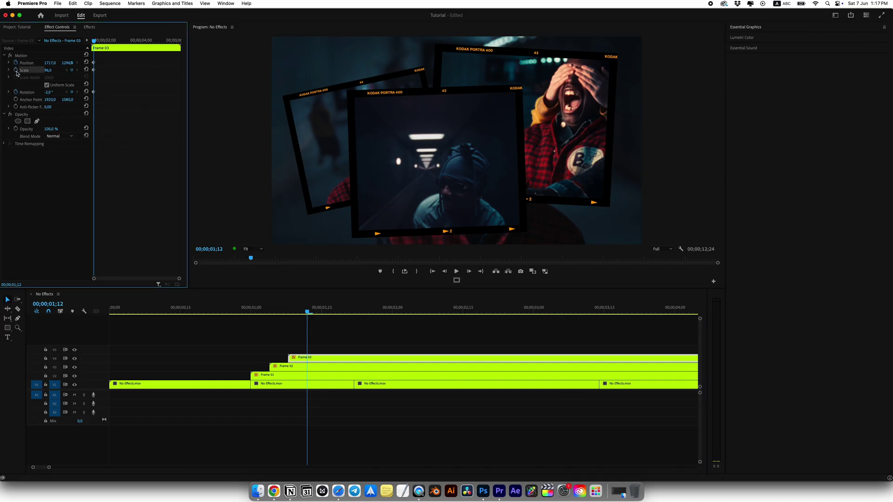
At the start of Frame 03, keyframe scale 98, position 1715, 1298 and rotation -3°
drag(93, 40, 67, 47)
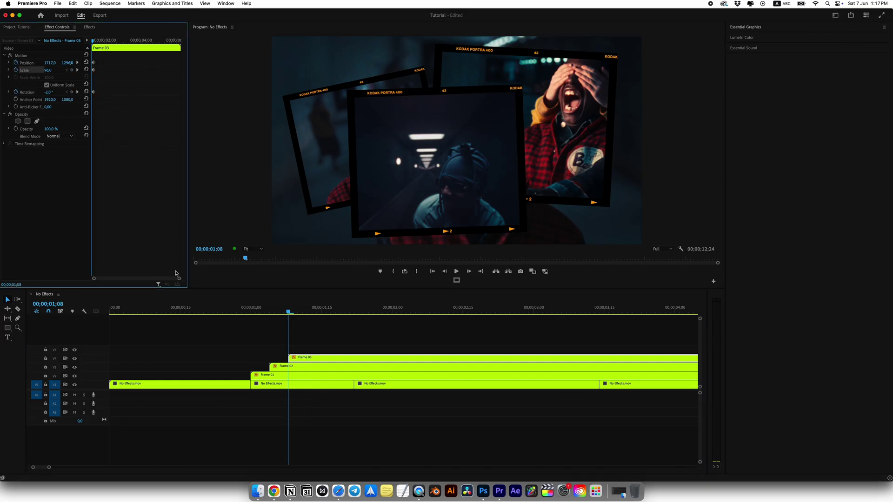
drag(179, 279, 101, 279)
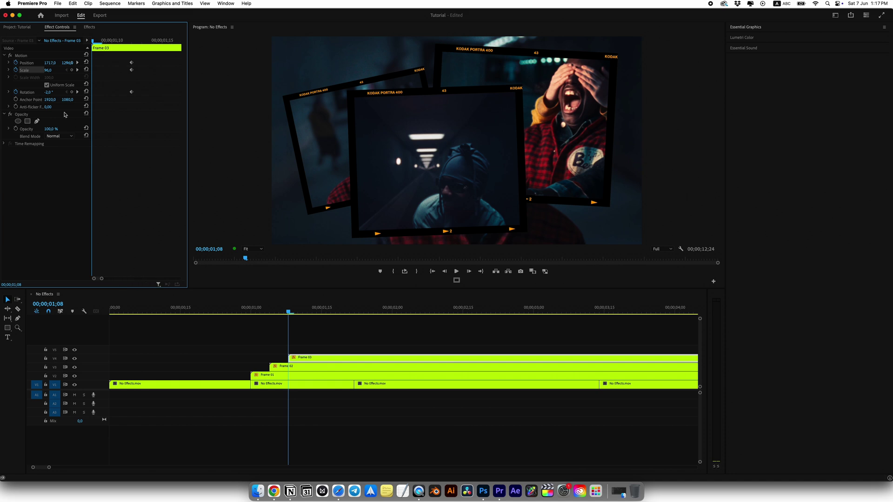
click(51, 70)
key(Up)
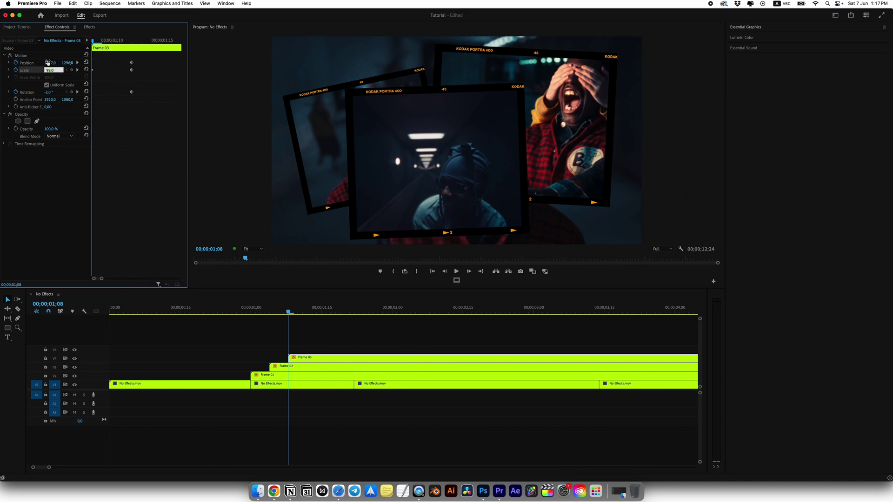
click(51, 63)
text(1715)
key(Tab)
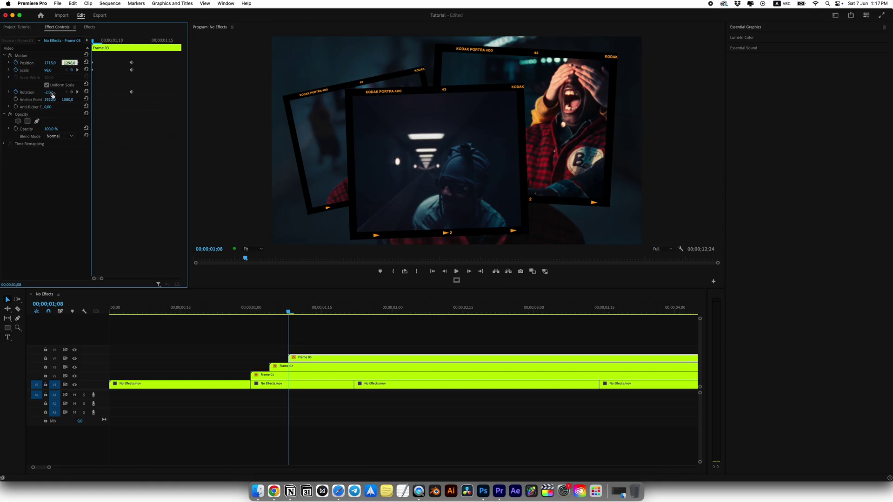
click(49, 92)
key(Down)
Apply Ease In temporal interpolation to all of Frame 03's keyframes and move the playhead to 00;00;01;14
drag(149, 61, 128, 95)
right_click(131, 92)
mouse_move(167, 158)
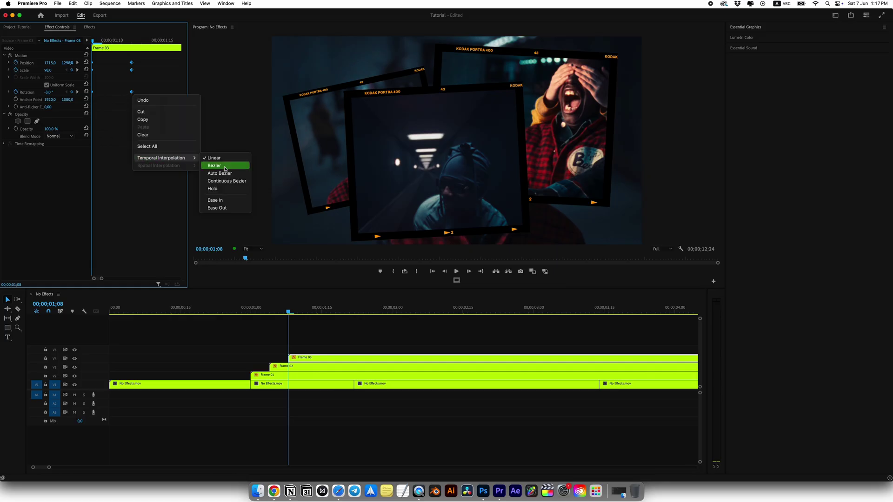
click(225, 201)
key(shift+Right)
key(Right)
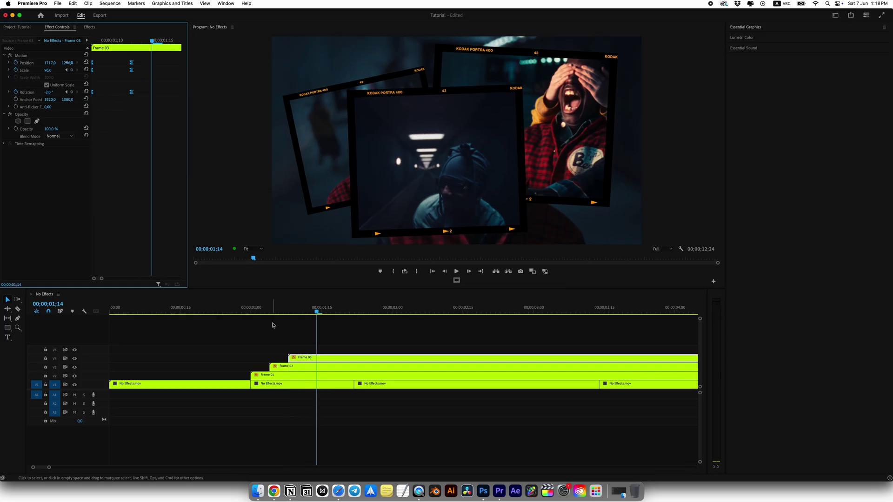
Split the three frame clips and the footage clip beneath them at 00;00;01;14
key(c)
click(321, 361)
click(320, 374)
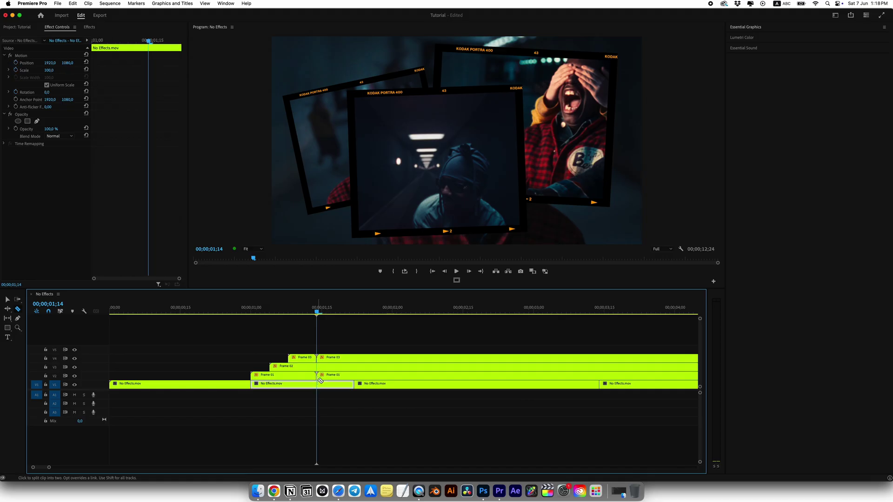
click(319, 383)
key(v)
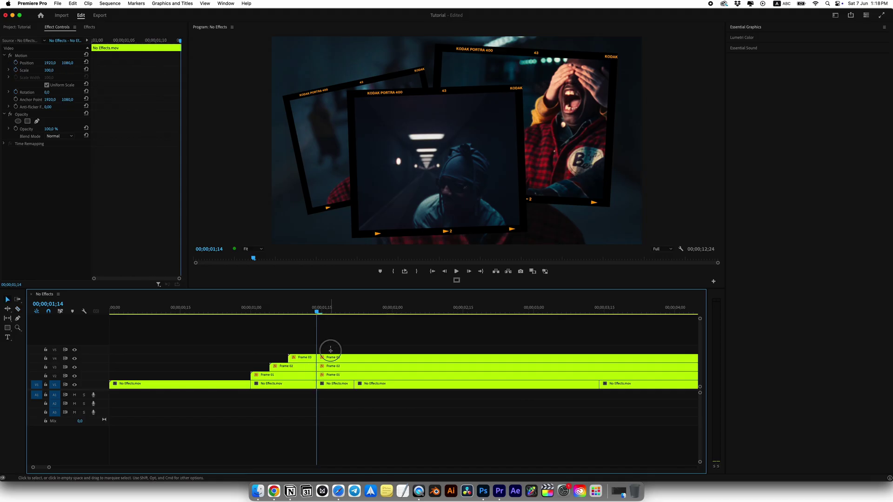
Delete the pieces of the frames and held footage after 00;00;01;14 and close the resulting gap in the V1 footage
drag(330, 350, 331, 400)
key(Delete)
click(345, 386)
key(Delete)
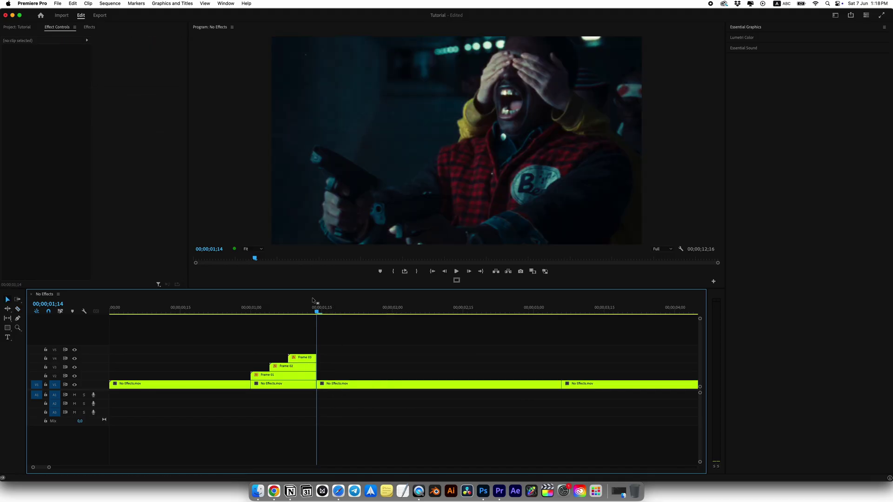
Open the Frame 01 nested sequence and apply Brightness & Contrast to its still image
drag(314, 310, 255, 319)
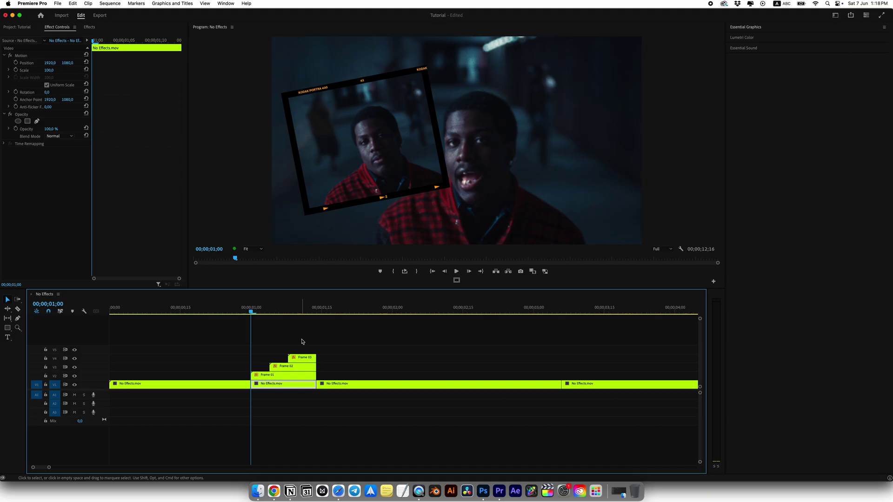
double_click(281, 376)
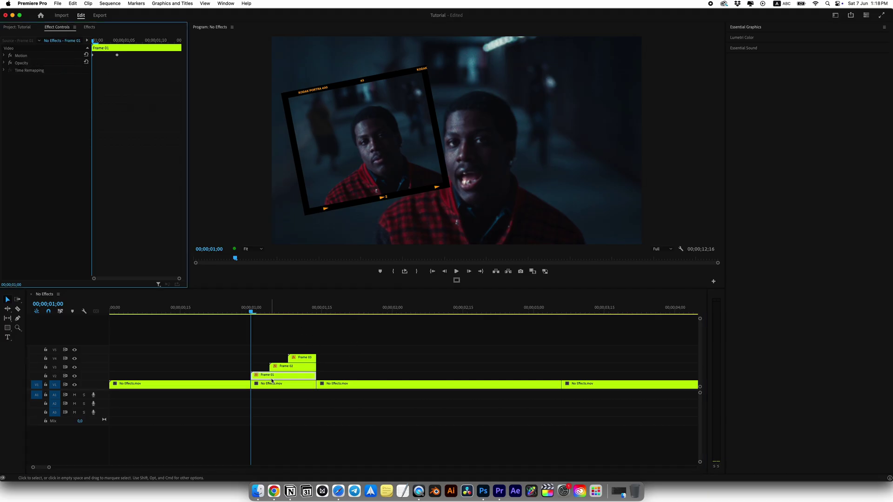
click(159, 376)
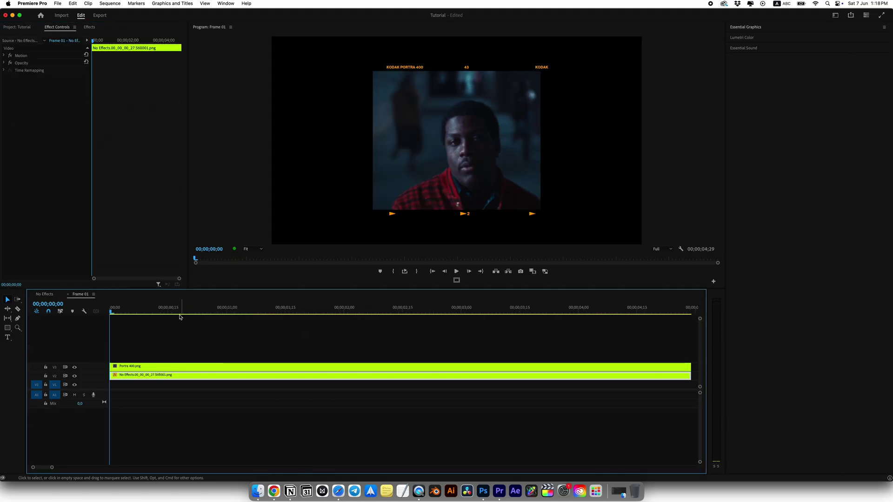
click(36, 90)
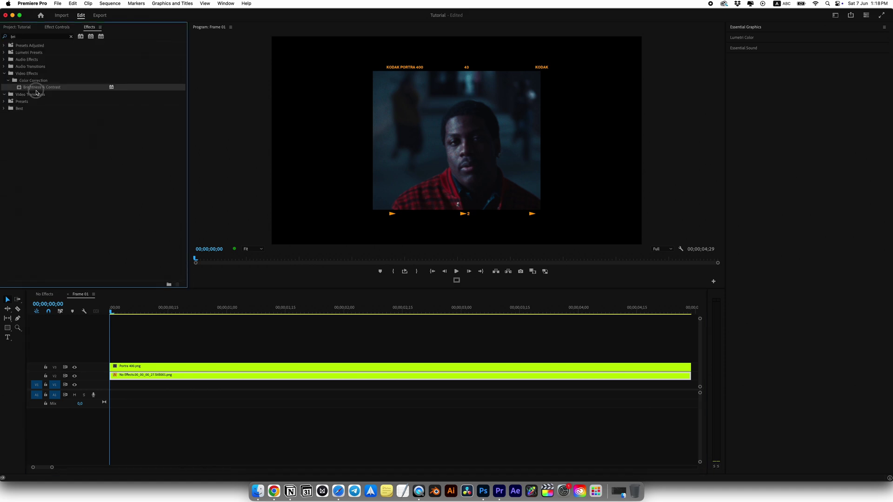
click(56, 28)
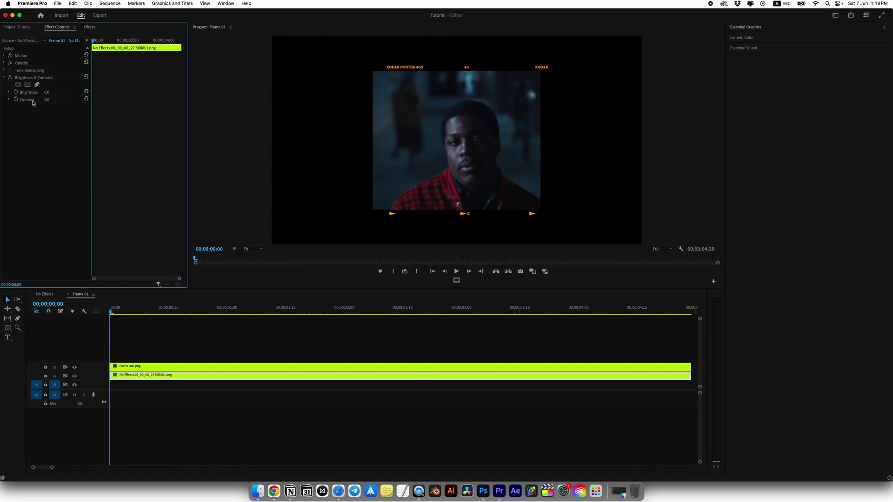
Set the still's Brightness to 100 and keyframe it at the start of Frame 01
click(48, 92)
text(100)
key(Return)
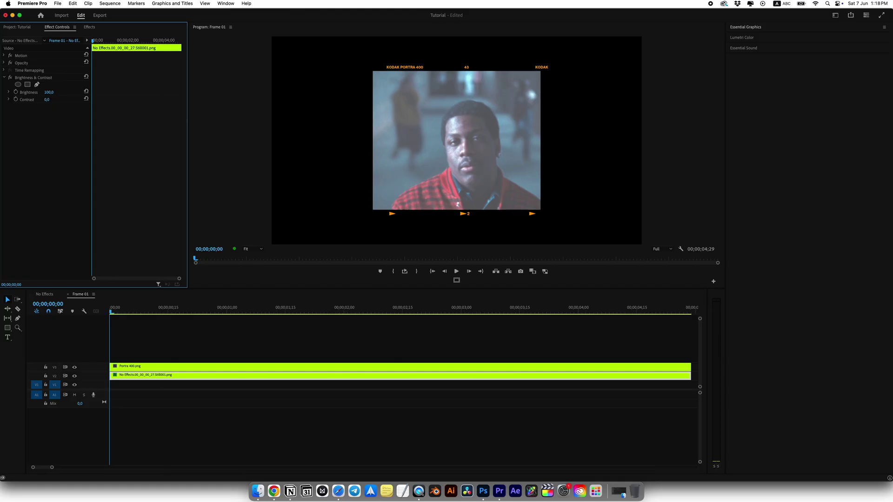
click(17, 92)
Keyframe the Frame 01 still's Brightness at 0 at 00;00;00;04 and save the project
drag(92, 268, 92, 268)
key(Right)
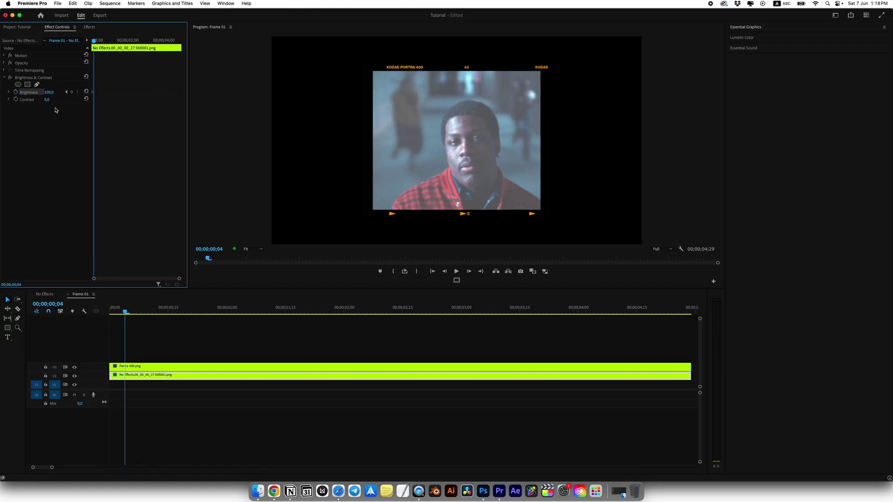
text(0)
key(Return)
key(cmd+s)
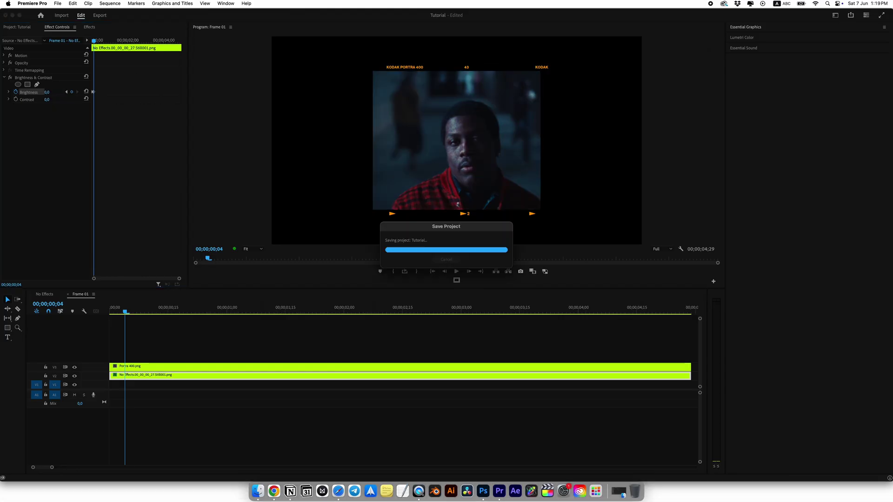
Copy the keyframed Brightness & Contrast effect onto the still images inside Frame 02 and Frame 03
click(51, 294)
double_click(288, 367)
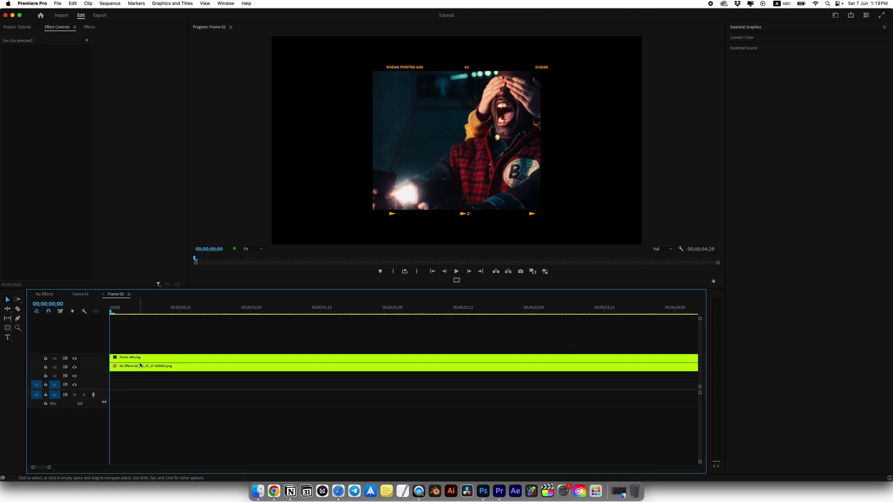
click(44, 294)
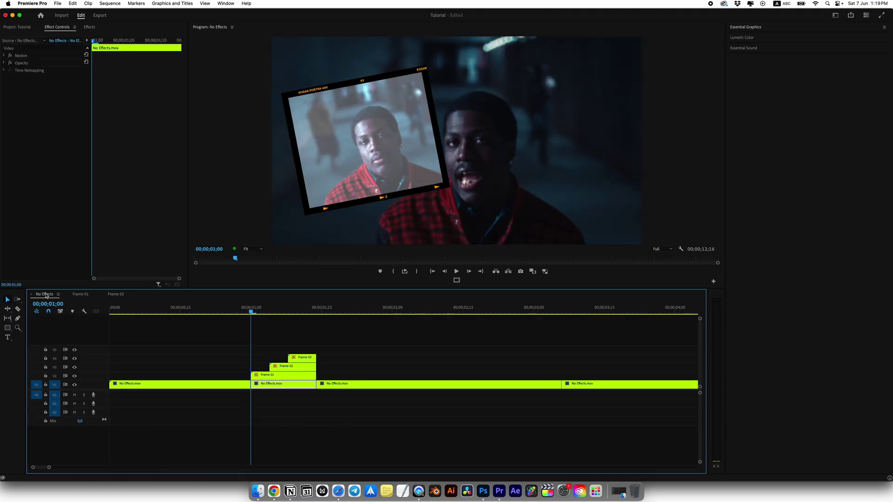
double_click(306, 358)
click(139, 360)
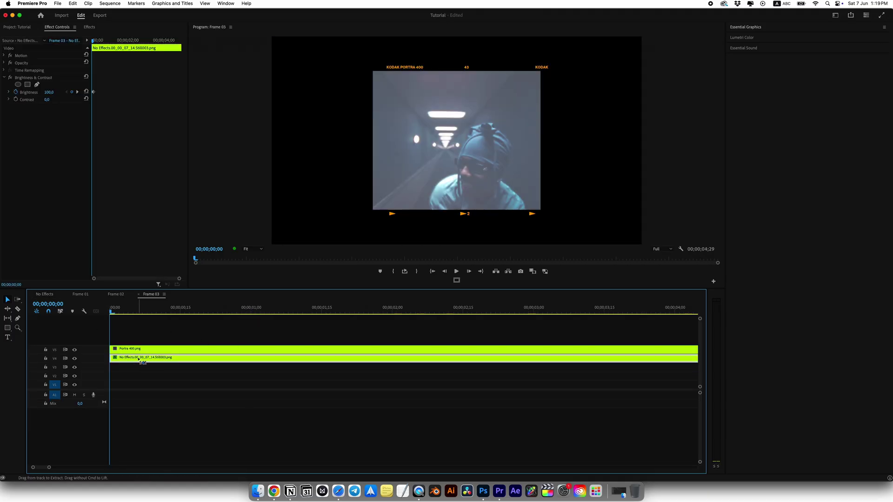
Play back the frame transition in the No Effects sequence to examine the brightness flashes
click(44, 294)
click(236, 310)
key(space)
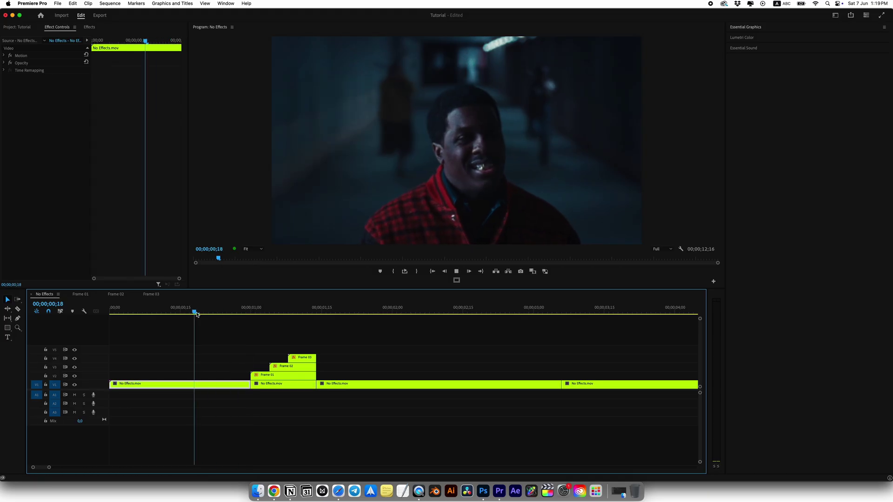
click(182, 311)
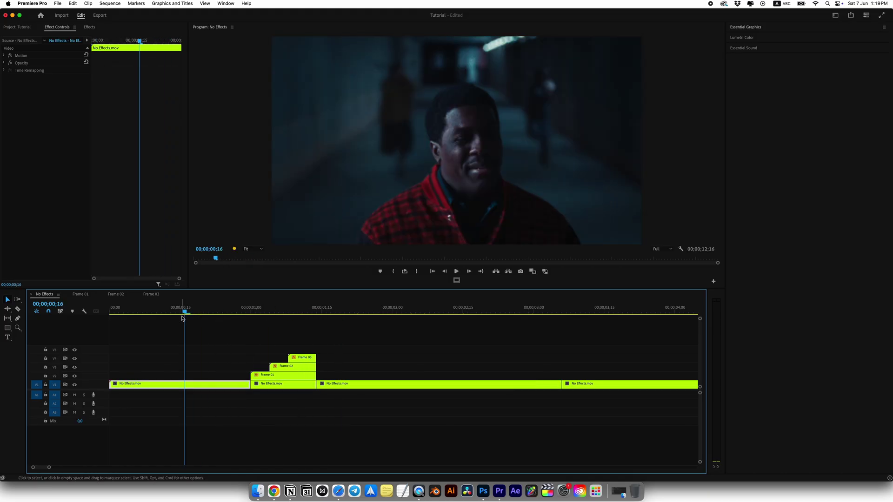
key(space)
drag(350, 310, 195, 313)
key(space)
key(space)
Add a Drop Shadow to Frame 01 with opacity 100%, distance 0 and softness 138, and copy it to Frames 02 and 03
drag(288, 310, 265, 310)
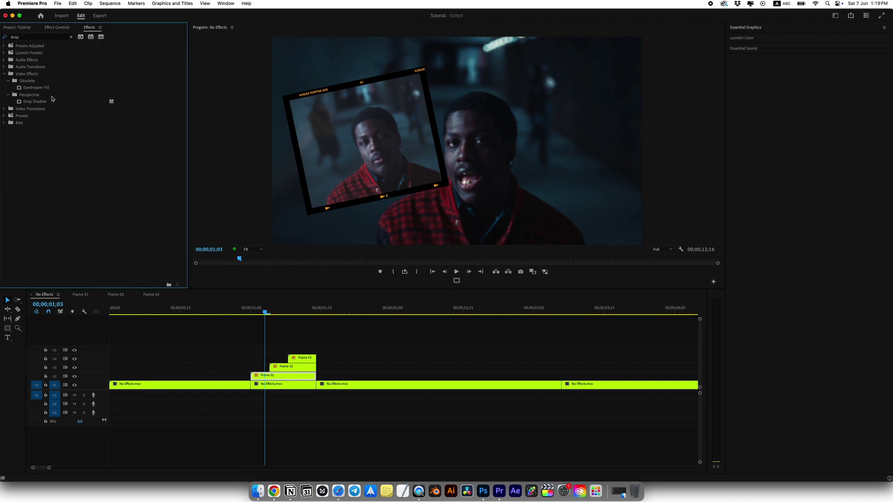
double_click(41, 101)
click(55, 27)
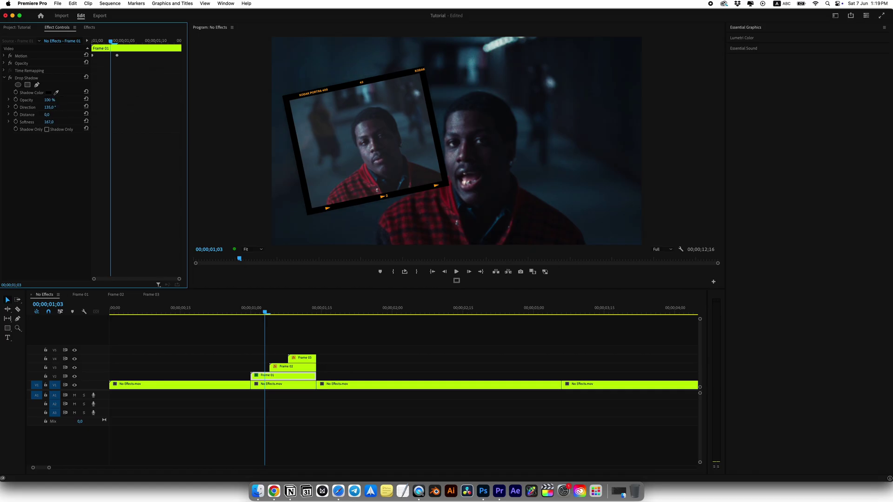
click(25, 79)
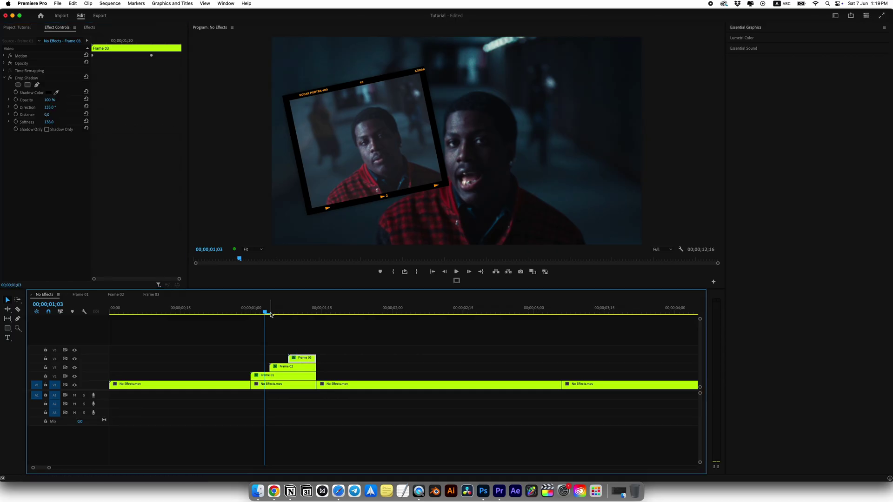
Create a 3840 × 2160 adjustment layer and place it on V5 starting at 00;00;01;12
drag(265, 313, 287, 315)
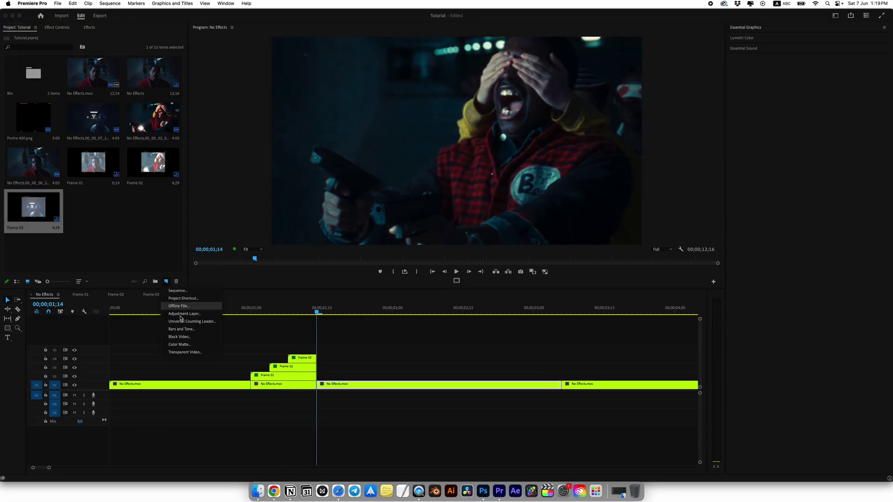
click(182, 315)
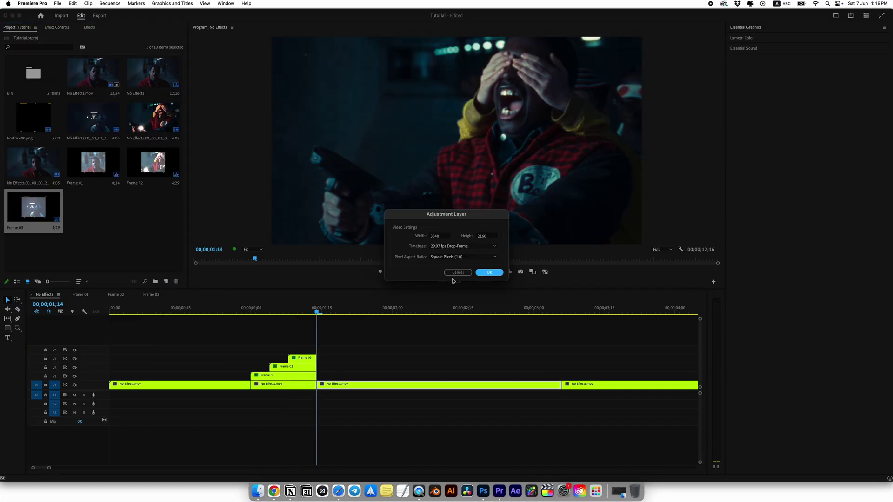
click(488, 273)
drag(93, 207, 342, 353)
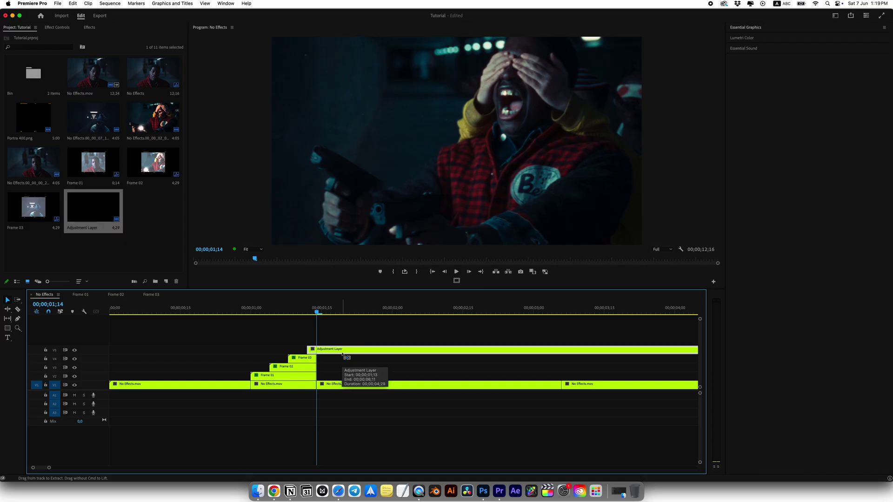
Cut the adjustment layer at 00;00;01;16 and delete the part after the cut
key(Right)
key(Right)
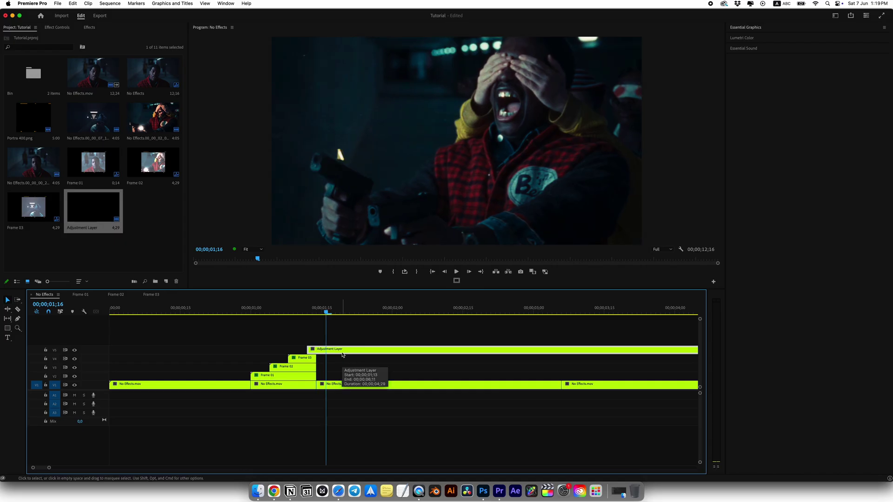
key(super+k)
click(346, 351)
key(Delete)
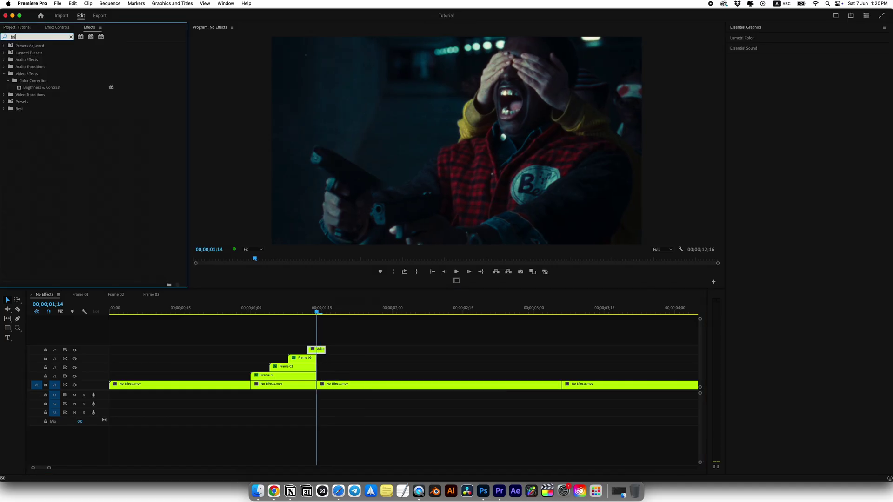
Apply Brightness & Contrast to the adjustment layer and keyframe Brightness at 100 at 00;00;01;14
double_click(38, 89)
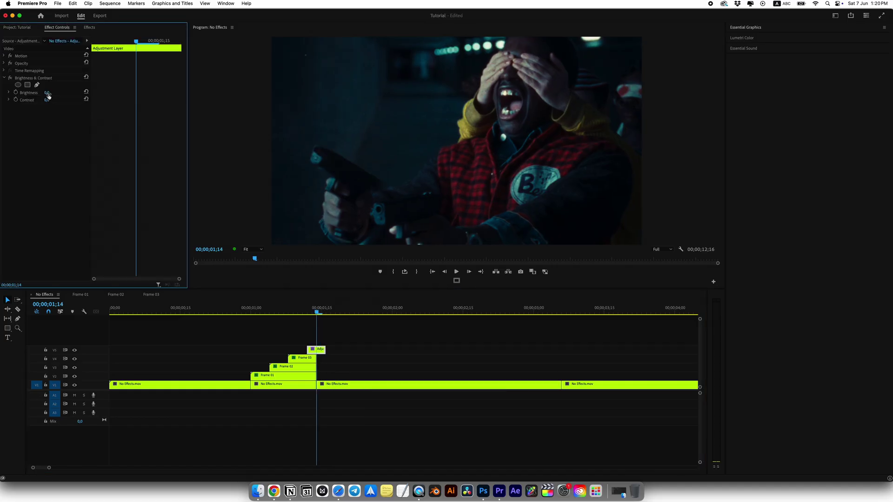
text(100)
key(Return)
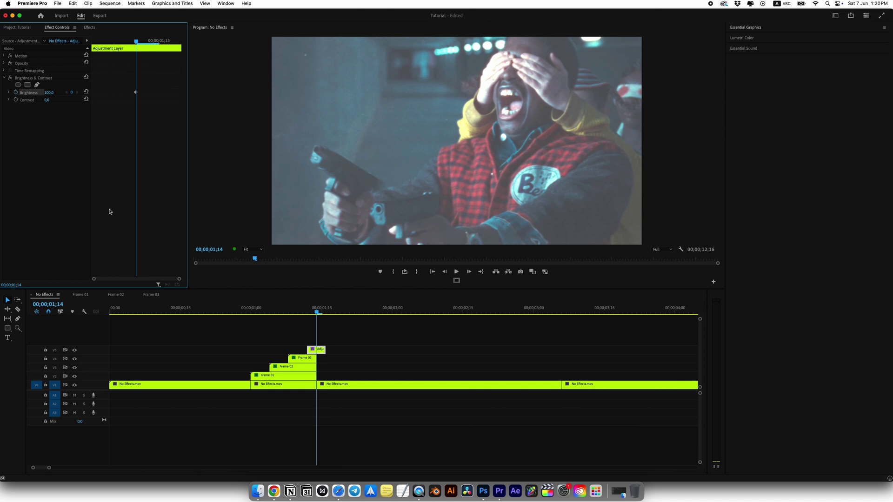
Keyframe the adjustment layer's Brightness at 0 at 00;00;01;12 and copy that keyframe to the layer's end
key(Left)
key(Left)
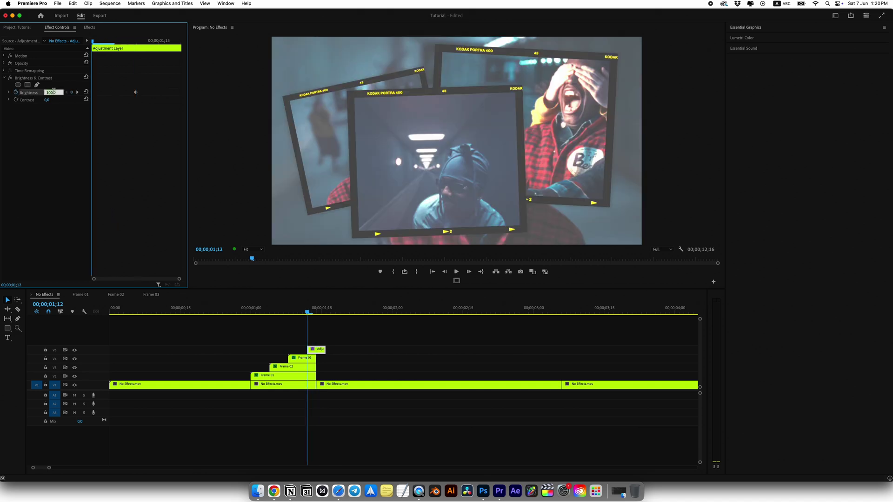
text(0)
key(Return)
click(93, 92)
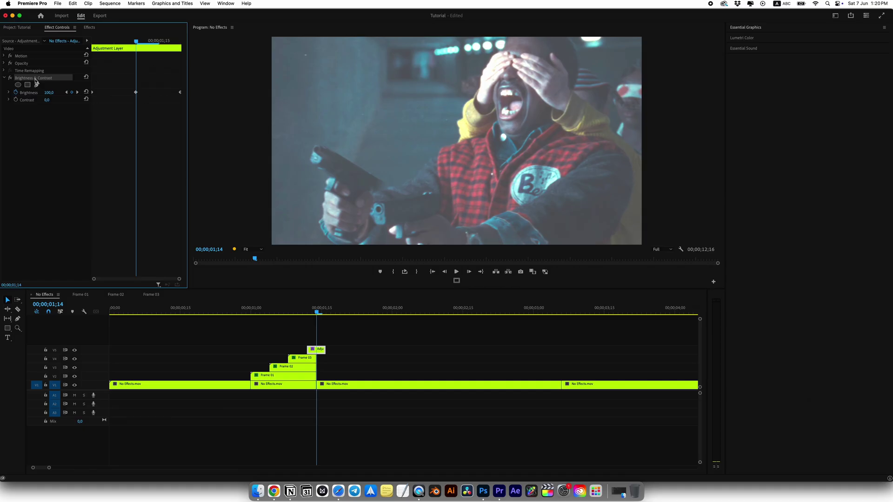
key(super+c)
key(super+v)
Play back the complete transition several times to examine the frames, shadows and the final brightness flash
drag(280, 317, 181, 316)
key(space)
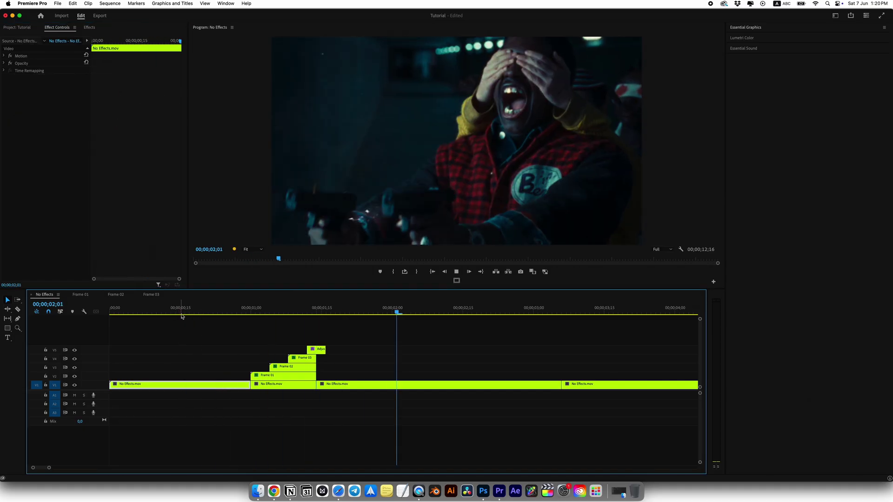
drag(321, 312, 222, 332)
key(space)
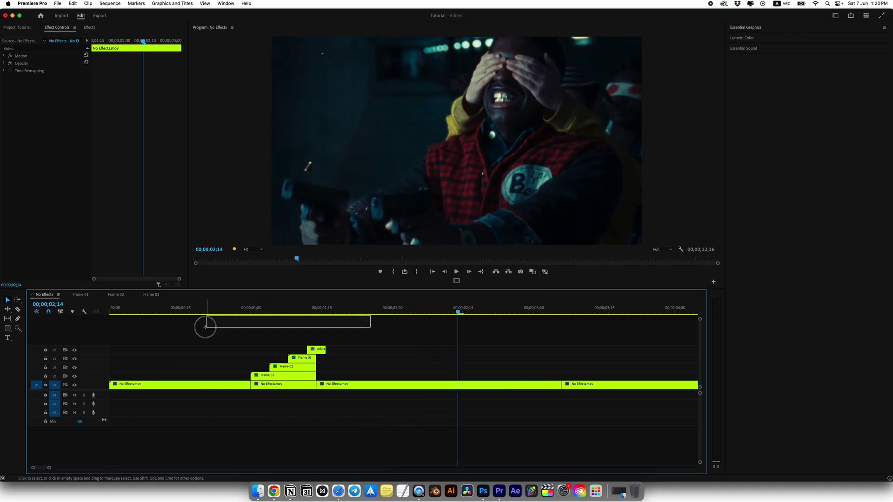
click(175, 313)
key(space)
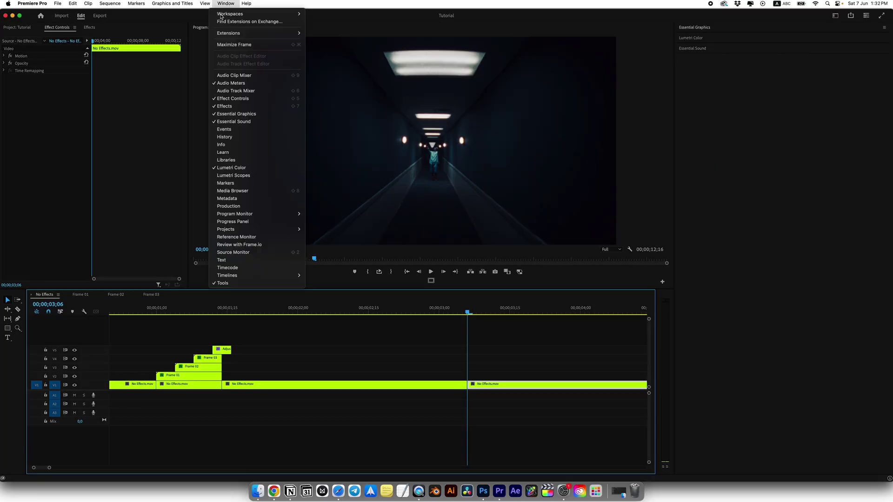
Open Essential Graphics, search My Templates for "sz" and look through the frame transition templates
click(229, 115)
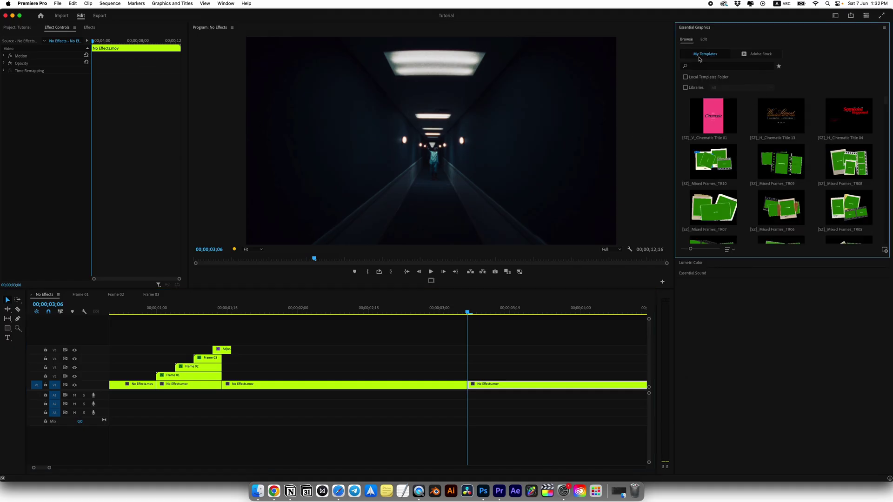
click(691, 66)
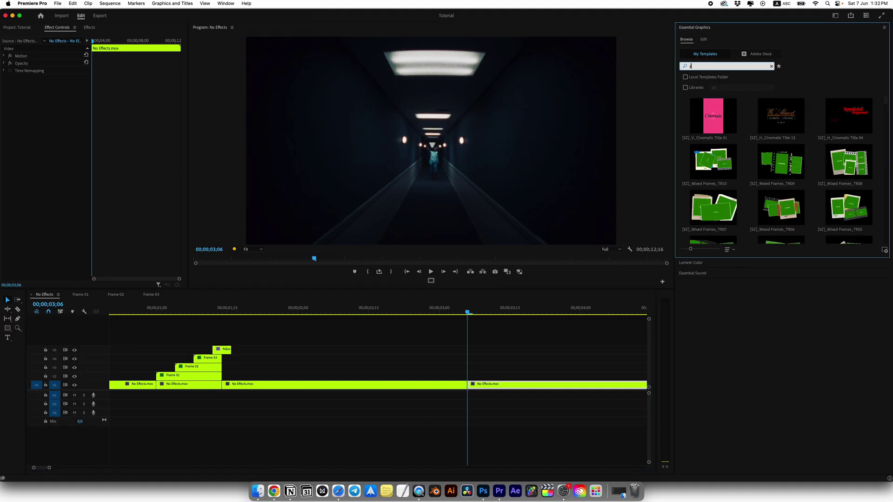
key(Return)
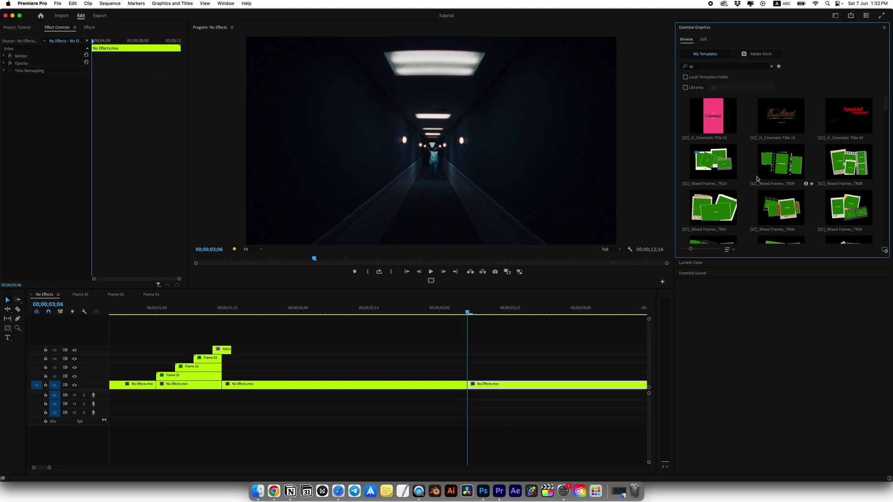
scroll(756, 178, down, 6)
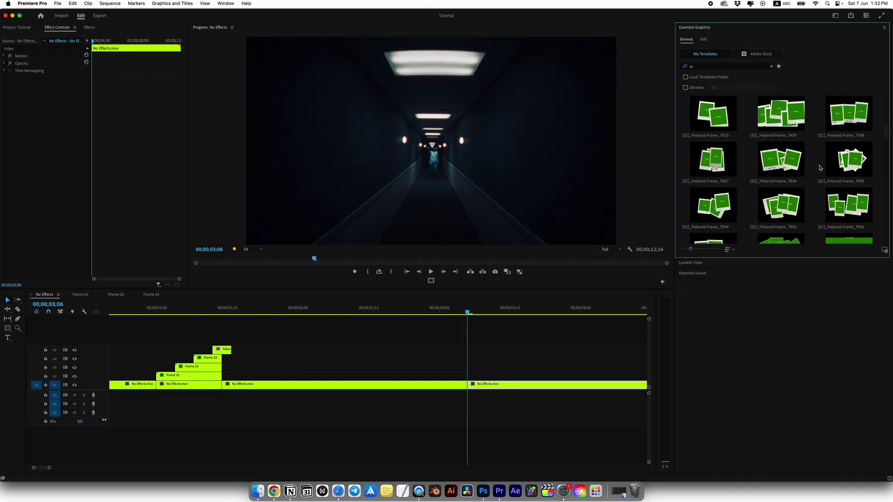
Find the [SZ]_Kodak_TR01 template and place it above the footage so it ends at the cut at 00;00;03;06
scroll(820, 168, down, 6)
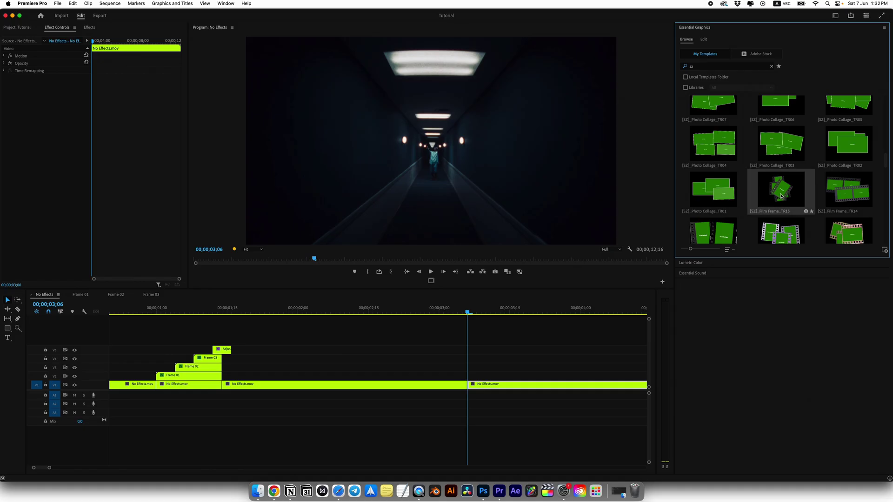
scroll(719, 216, down, 1)
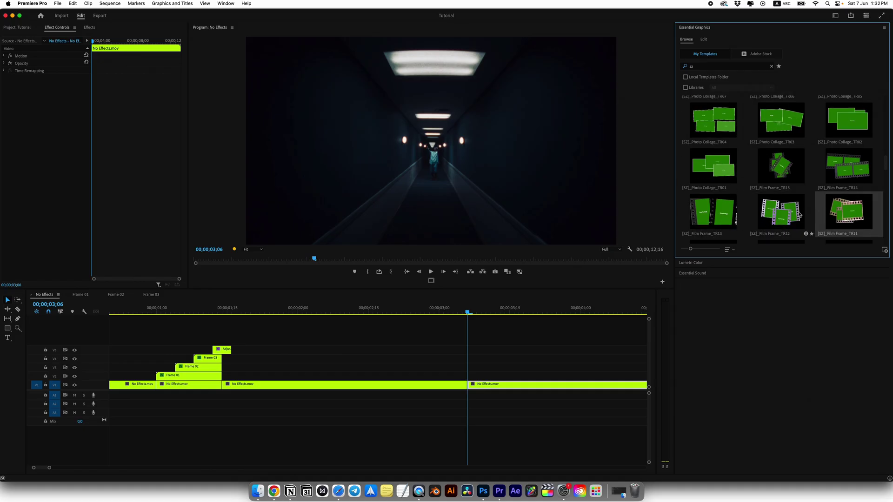
scroll(760, 208, down, 3)
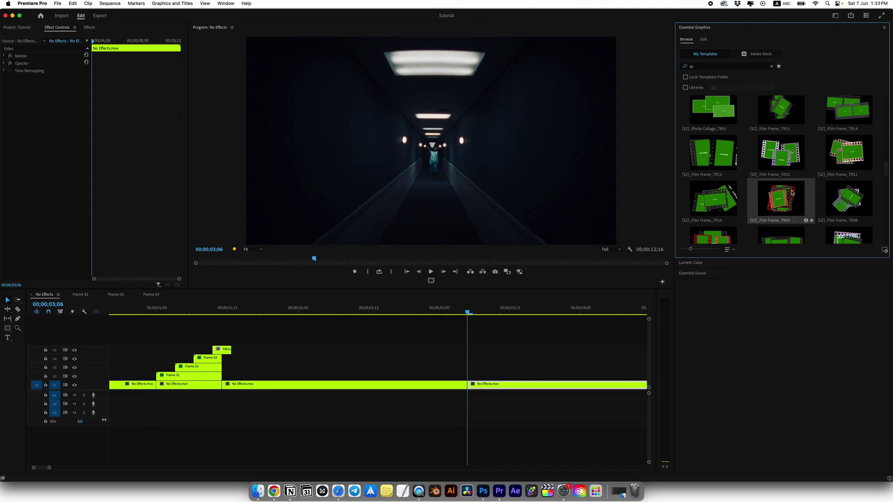
scroll(791, 193, down, 5)
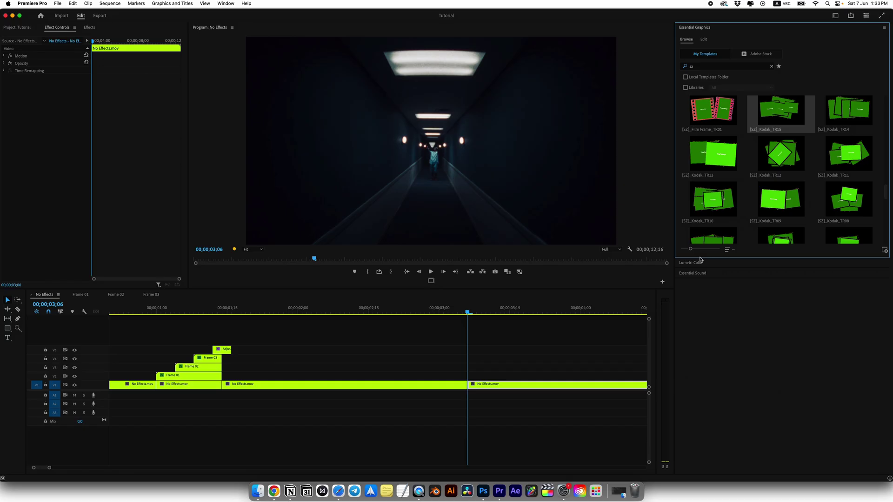
drag(848, 291, 335, 370)
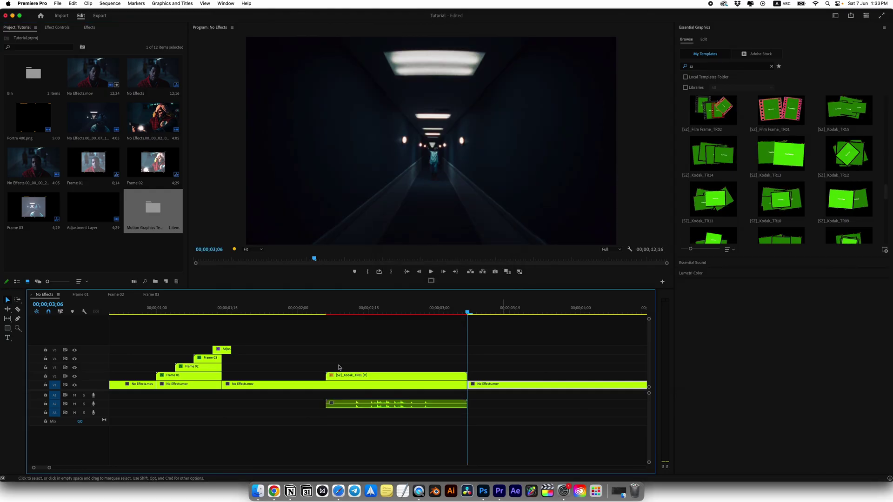
Trim the Kodak template's video at its flash frame, 00;00;02;25, and align its end with the cut at 00;00;03;06
drag(447, 311, 410, 315)
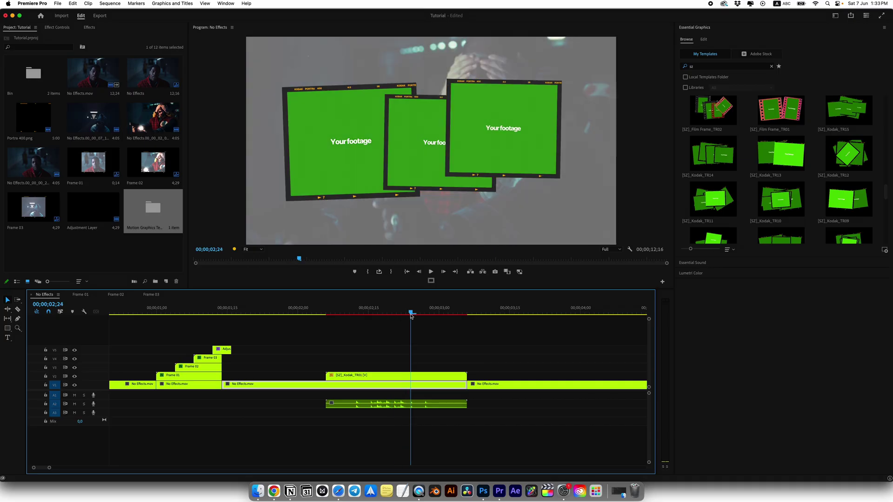
key(Right)
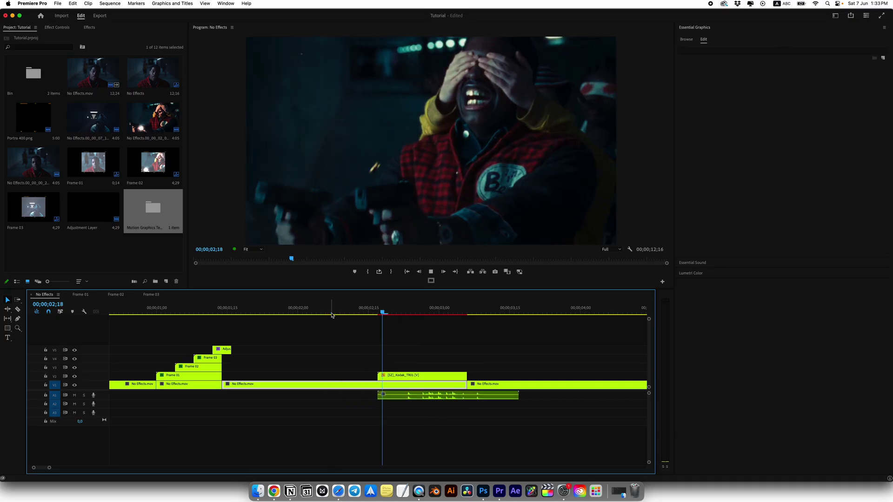
key(space)
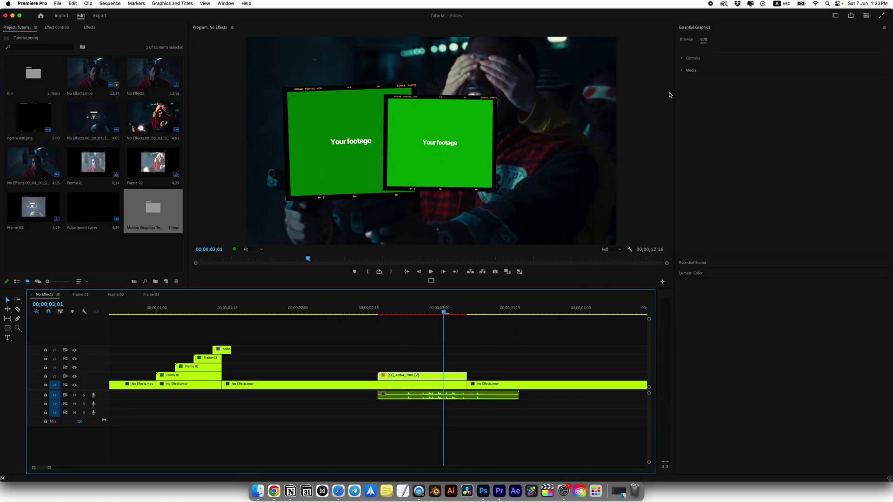
Fill the template's media slots 01, 02 and 03 with the three exported No Effects stills
click(682, 72)
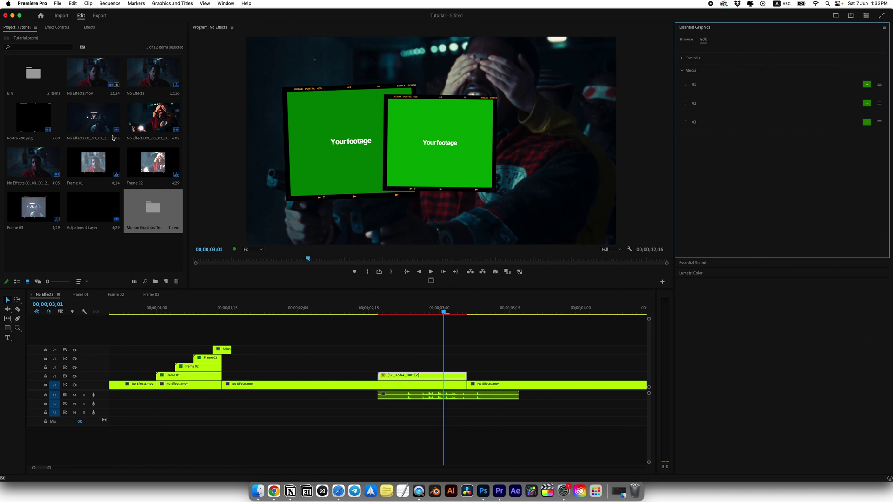
drag(39, 164, 708, 87)
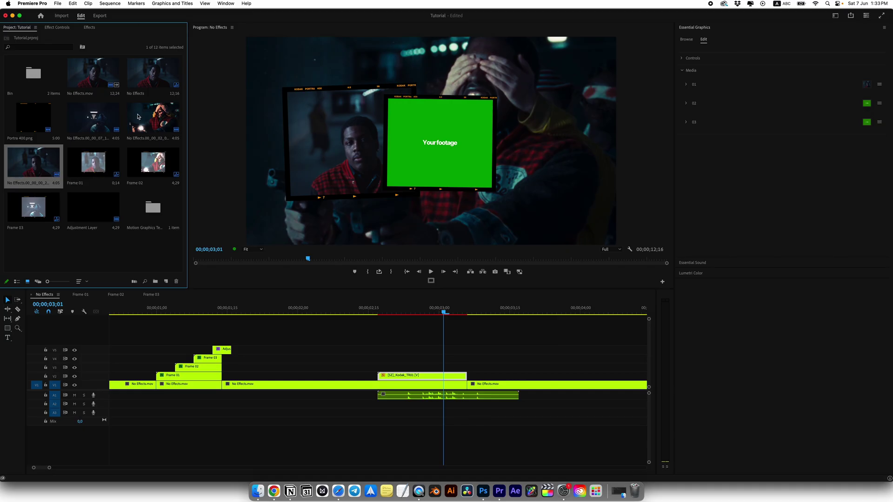
drag(138, 117, 759, 103)
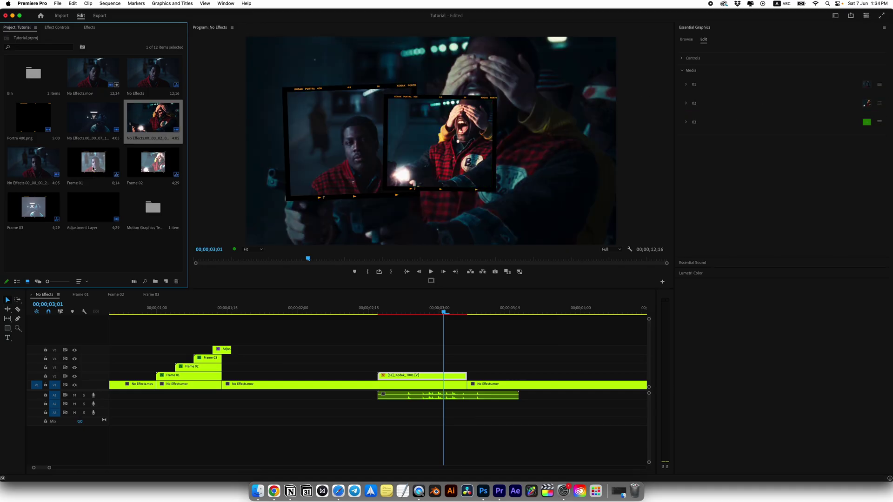
drag(94, 117, 717, 134)
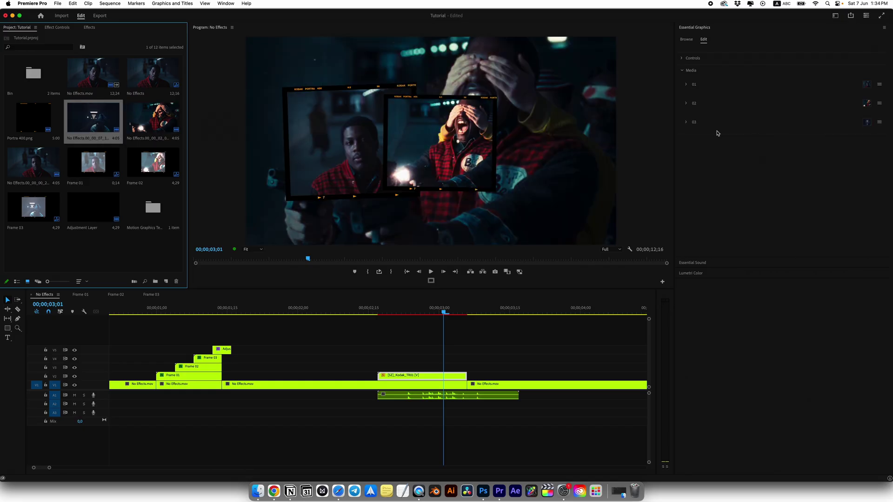
Reframe the still in the template's media slot 01 by setting its X position to 764
click(448, 309)
drag(451, 310, 439, 309)
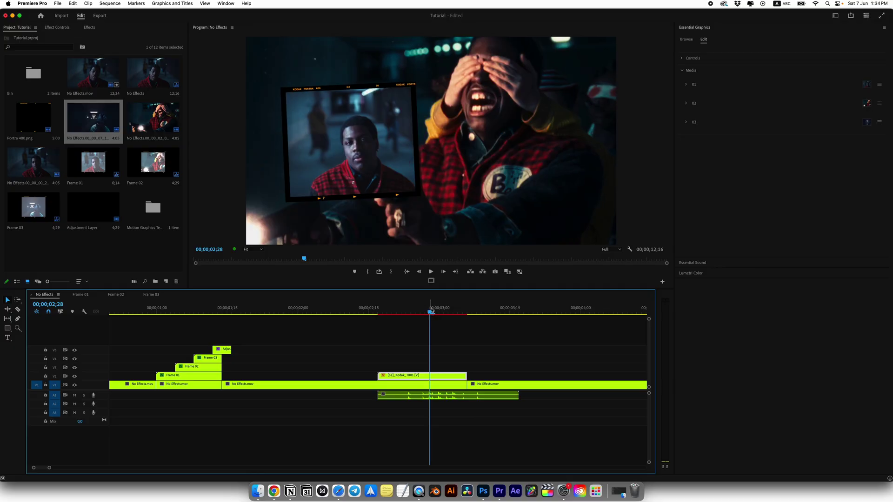
click(686, 84)
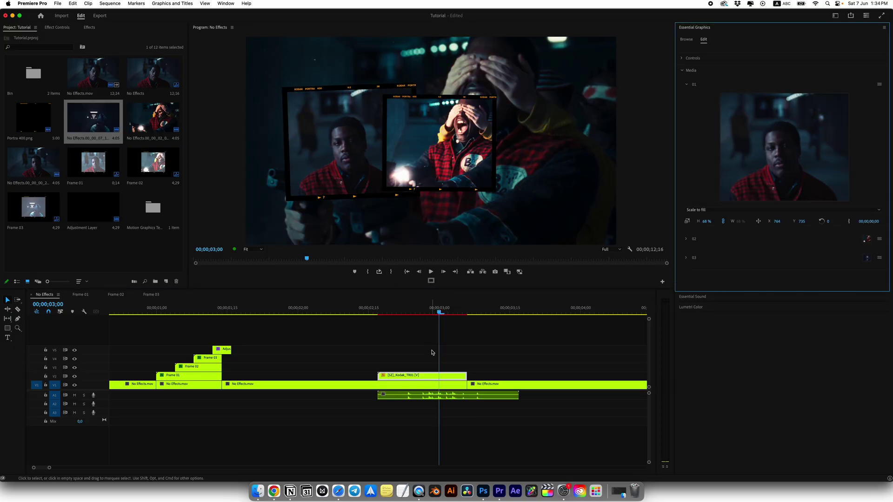
click(685, 85)
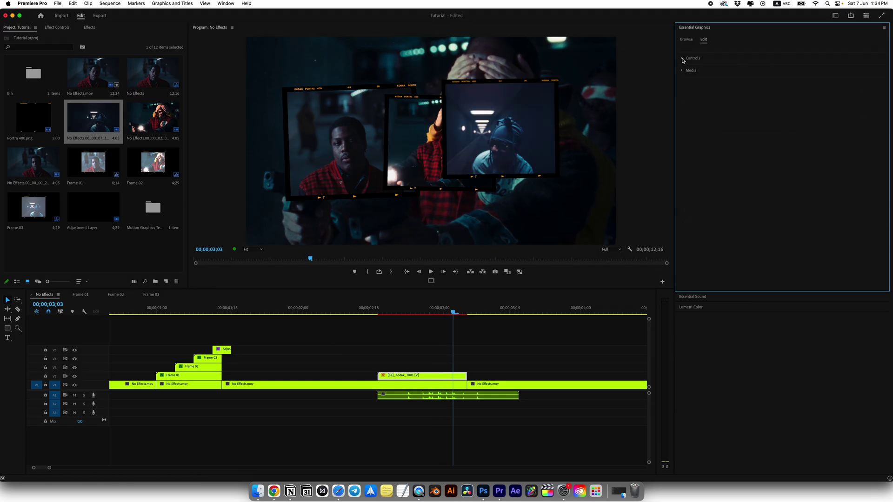
Try out the template's Hue and Light OUT controls, then restore both settings
click(682, 58)
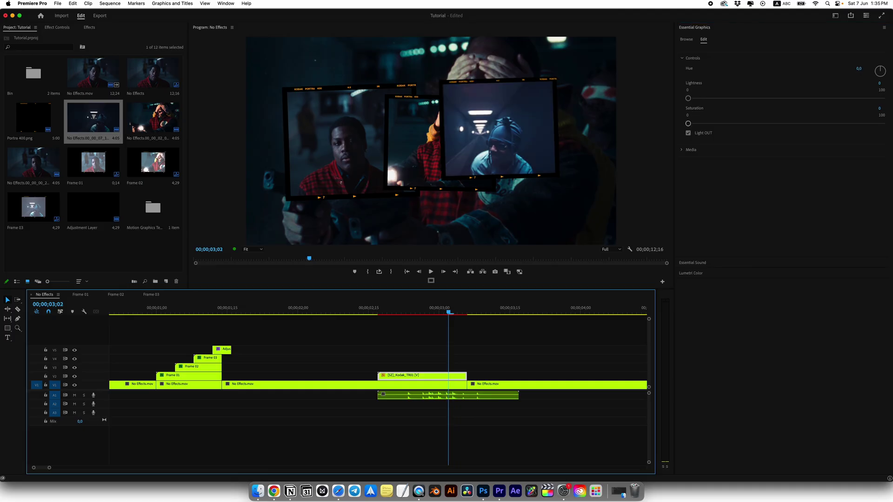
drag(858, 69, 865, 69)
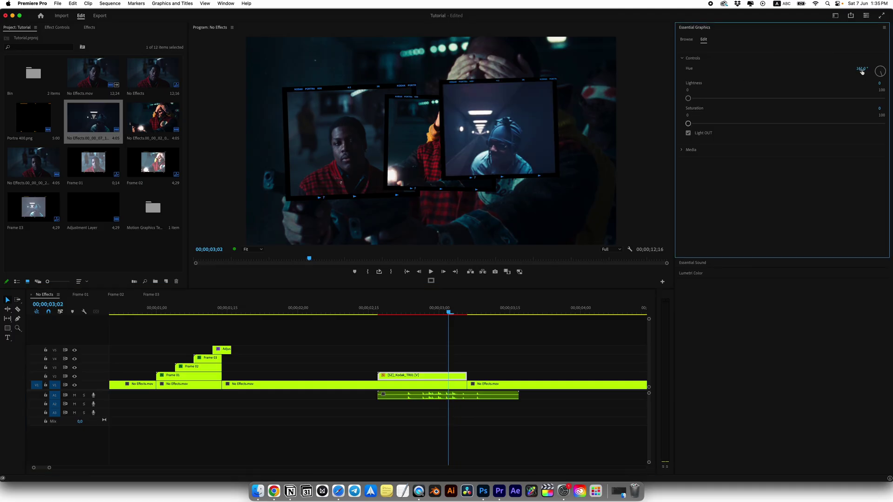
click(688, 133)
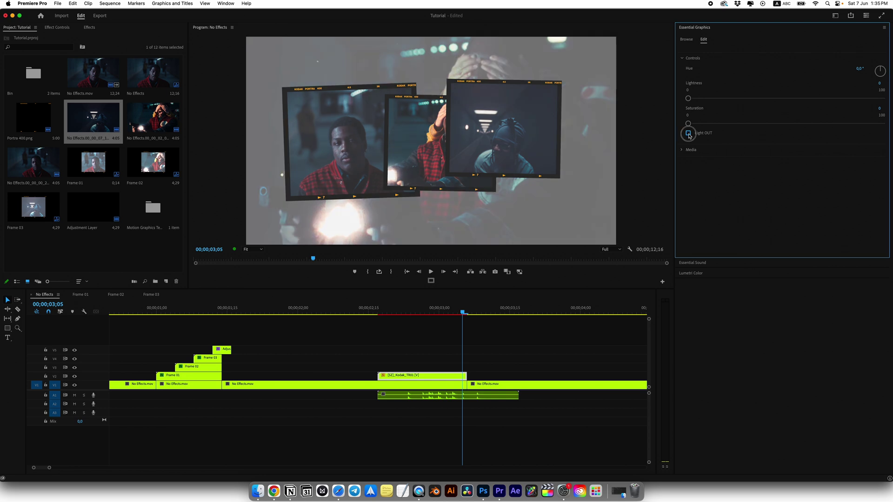
click(688, 133)
click(682, 58)
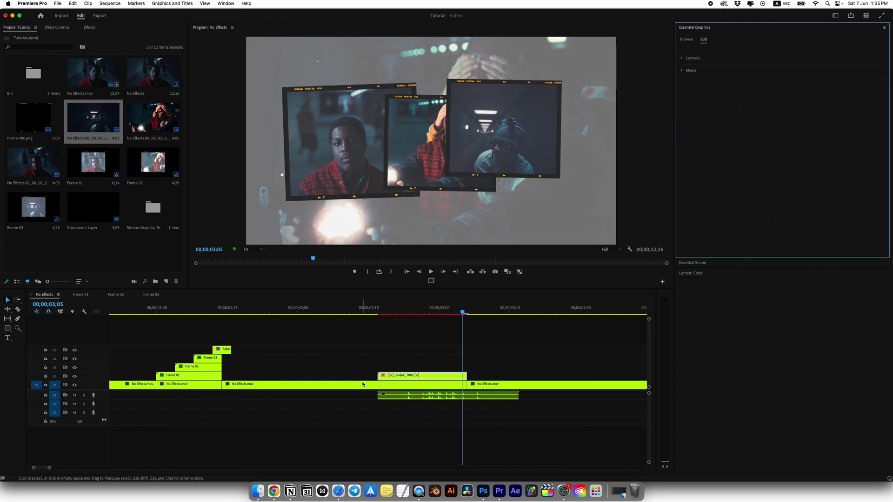
Play back the Kodak template transition across the cut to examine the filled frames and flash
drag(459, 317, 336, 318)
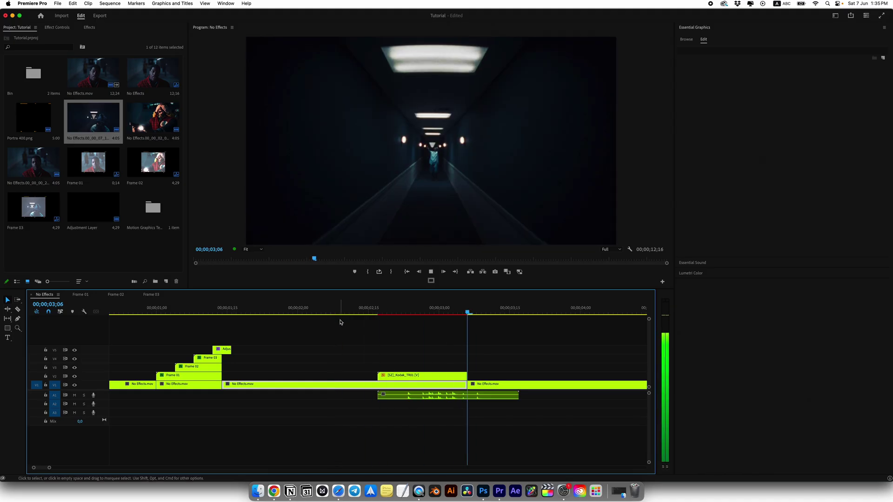
click(476, 311)
drag(476, 312, 353, 313)
key(space)
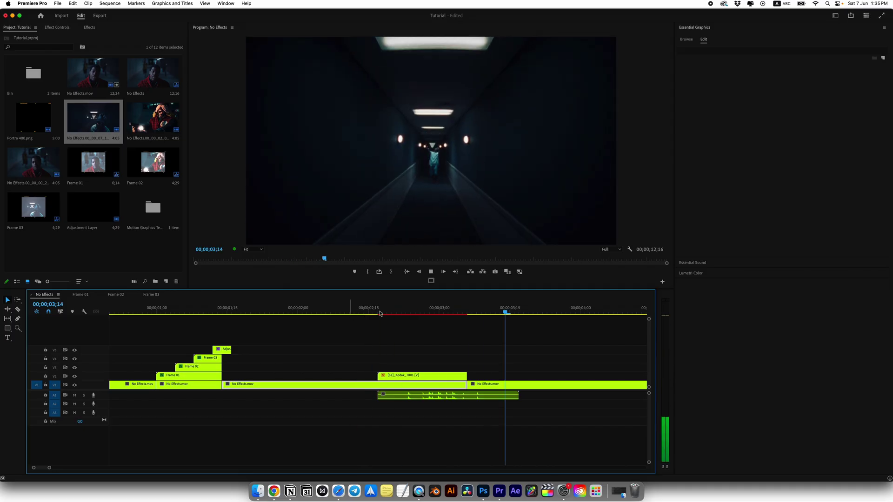
Set the scale of the still in the Kodak template's media slot 03 to 71%
mouse_move(467, 312)
mouse_down()
mouse_move(408, 313)
mouse_move(472, 313)
mouse_move(449, 312)
mouse_move(459, 313)
mouse_up()
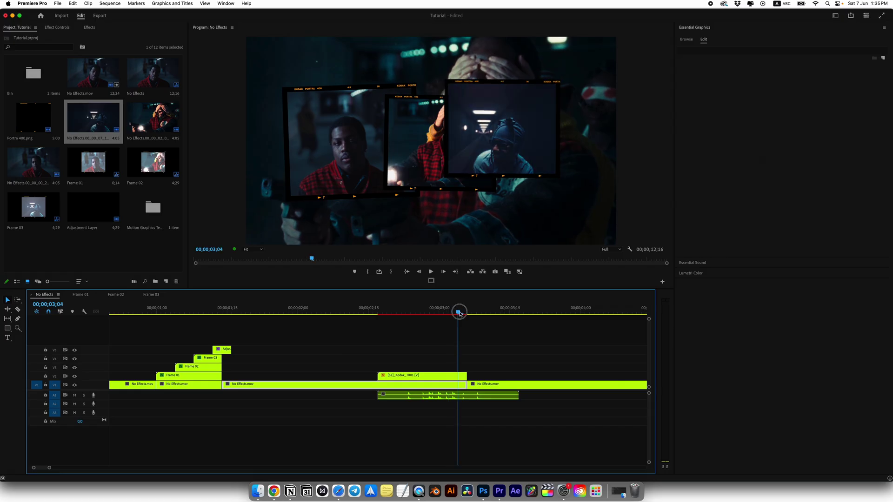
click(439, 375)
click(678, 73)
click(682, 71)
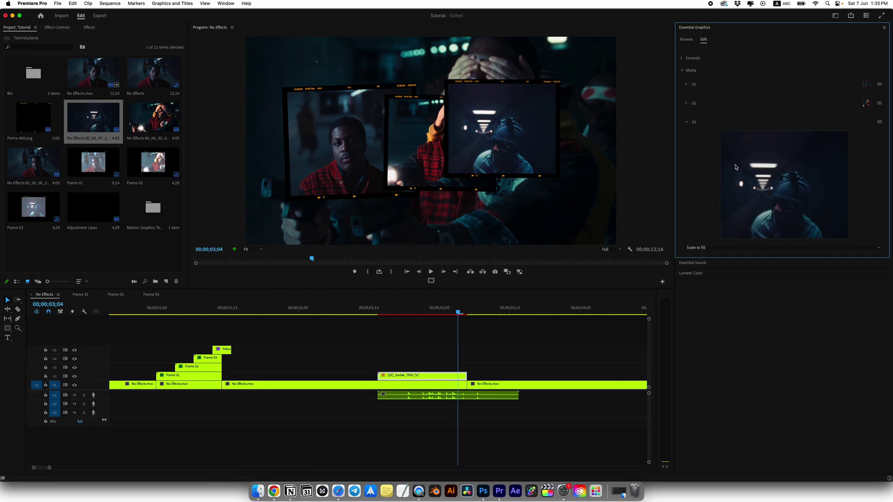
click(687, 124)
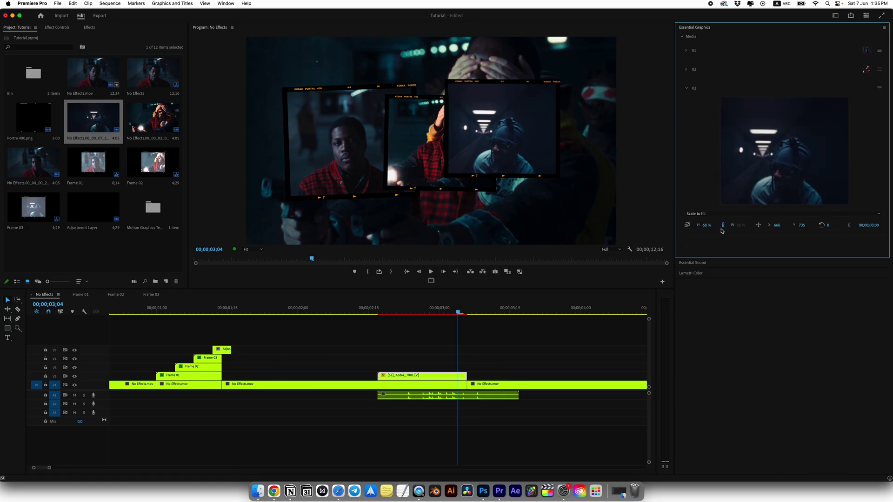
key(Return)
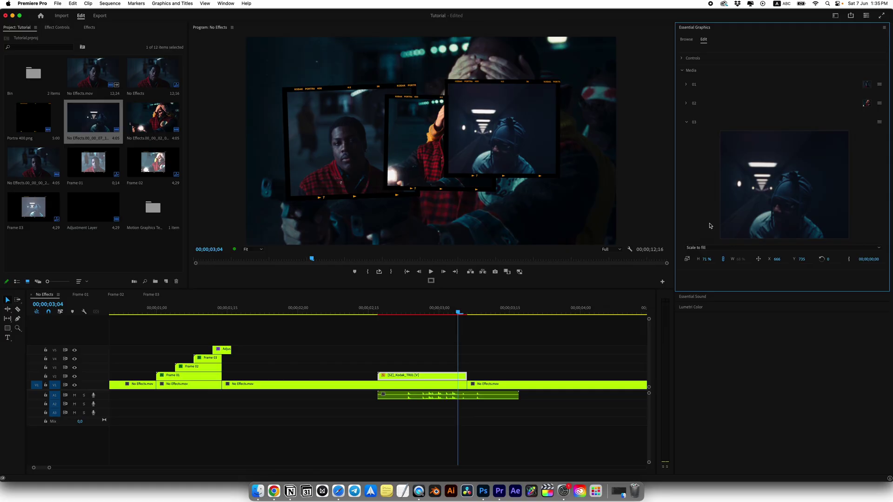